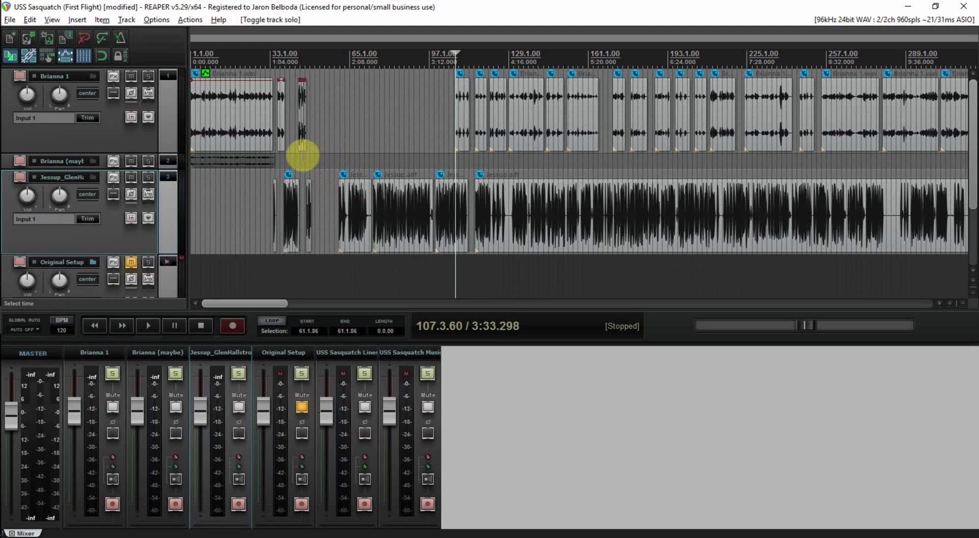
Look over the early dialogue clips around 1:20, check Jessup's lines in the Word script and return to REAPER
click(291, 158)
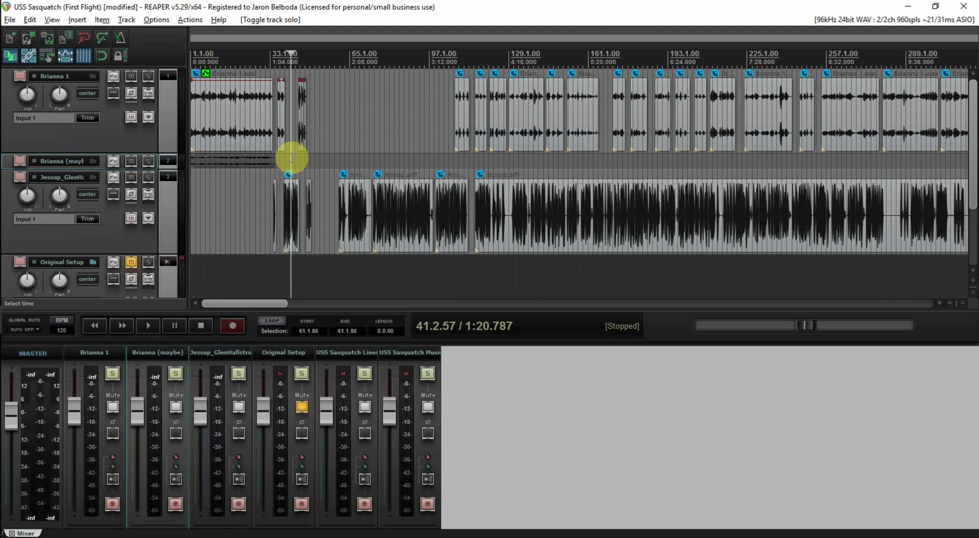
scroll(291, 158, up, 2)
scroll(300, 159, up, 4)
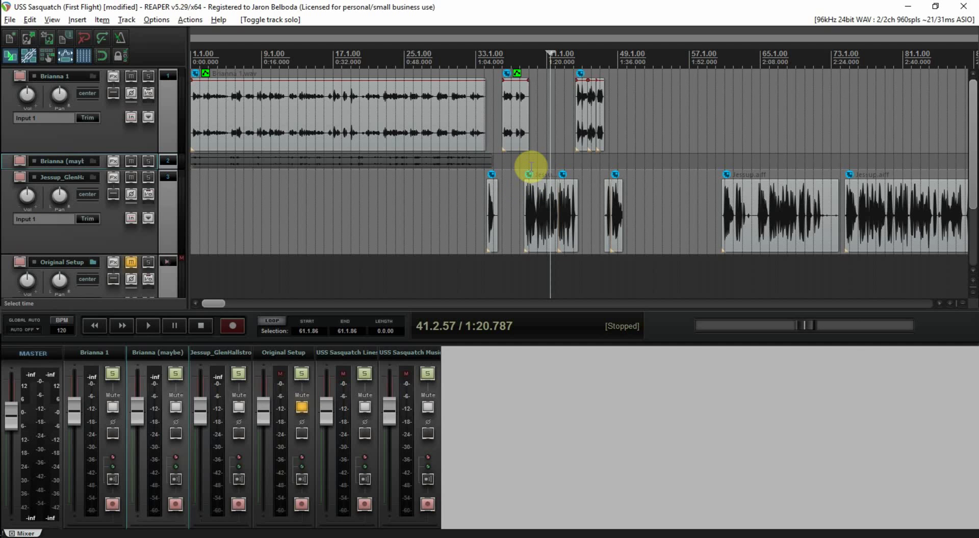
key(alt+Tab)
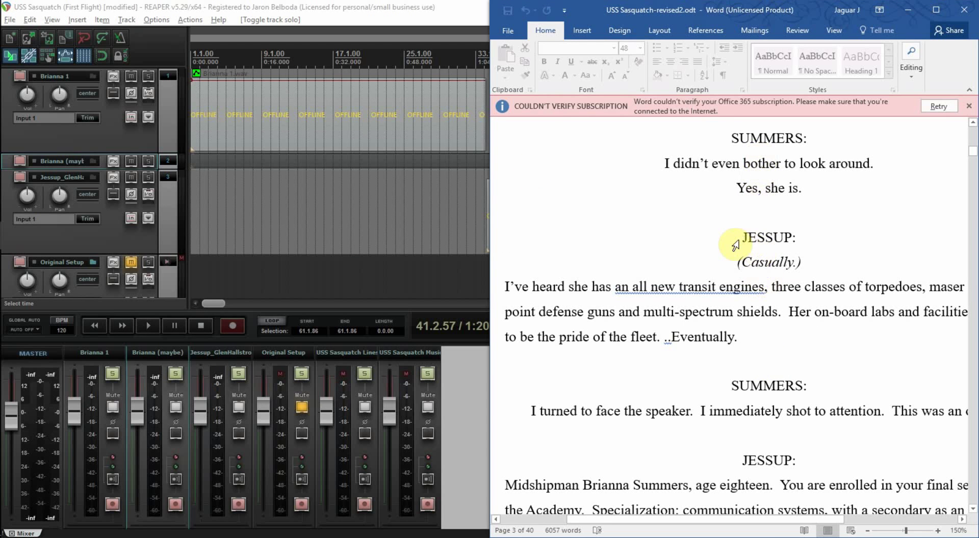
click(420, 221)
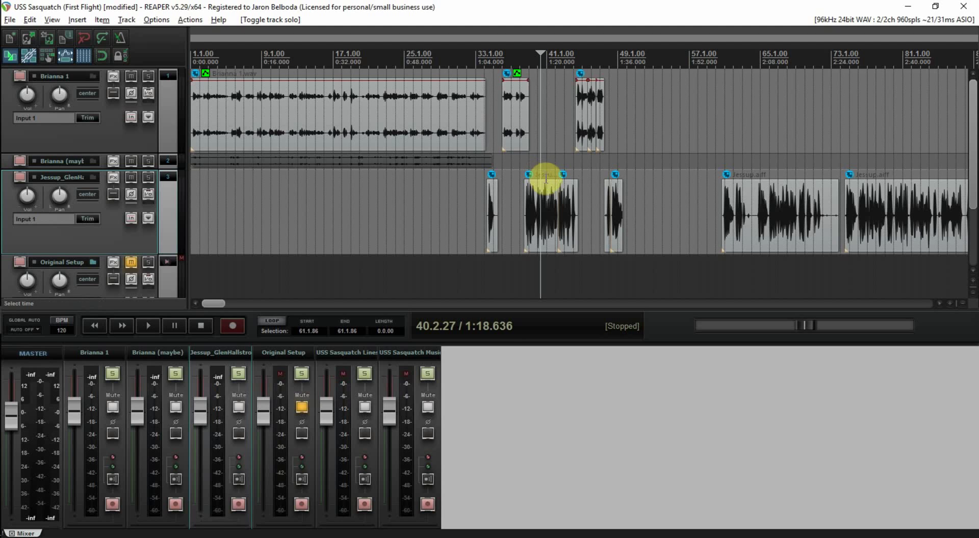
Play the dialogue from the first Jessup clip, and again from the start of the second
click(486, 175)
key(space)
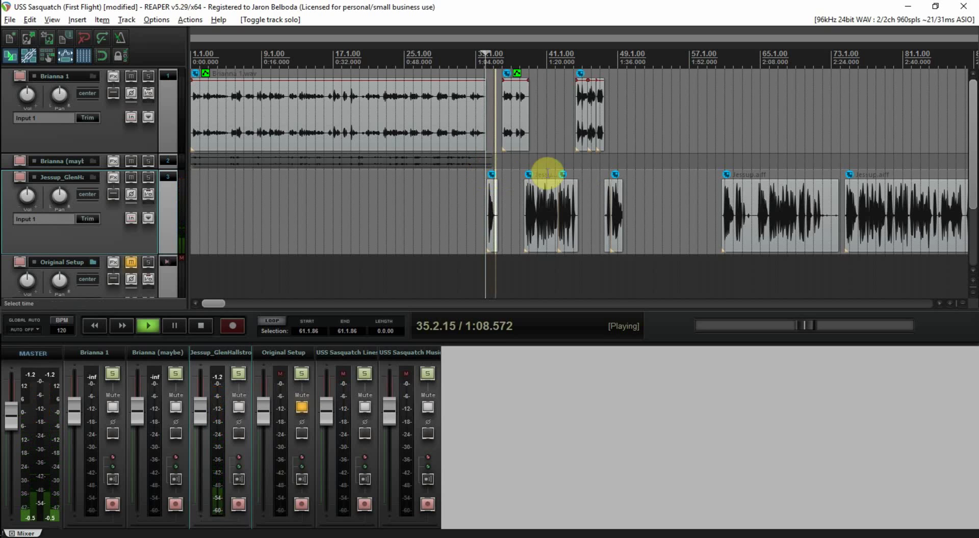
click(528, 165)
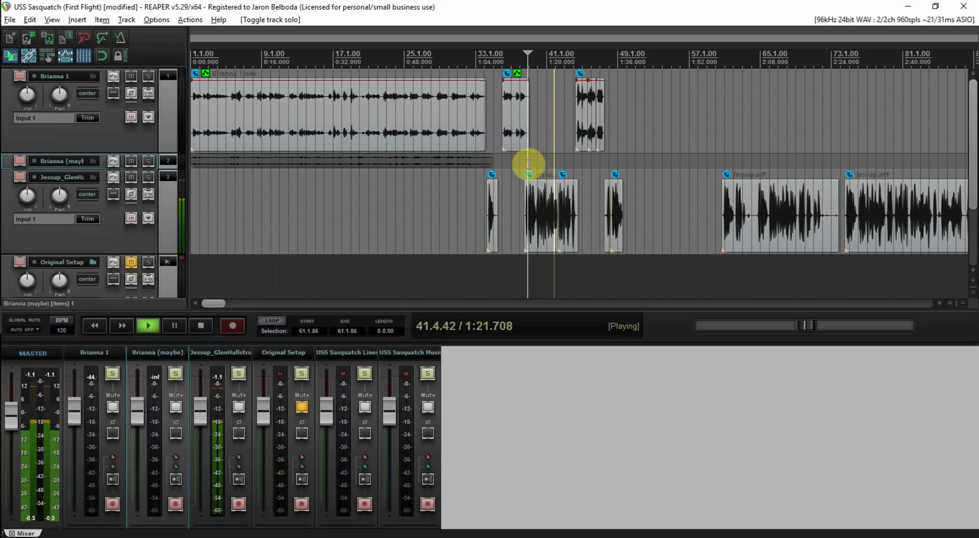
key(space)
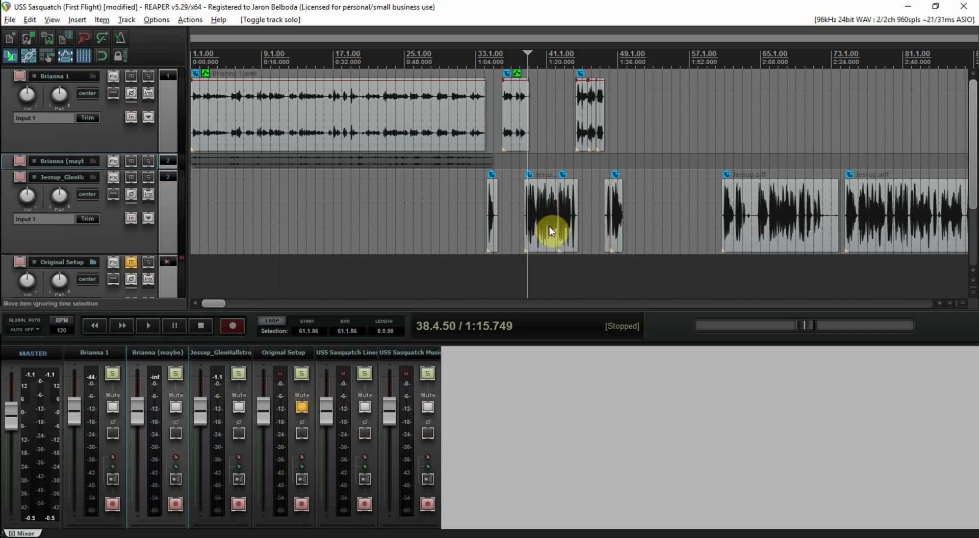
Play the edited exchange from about 1:03, just before the first Jessup clip, through the short Jessup clips near bar 49
scroll(569, 219, up, 2)
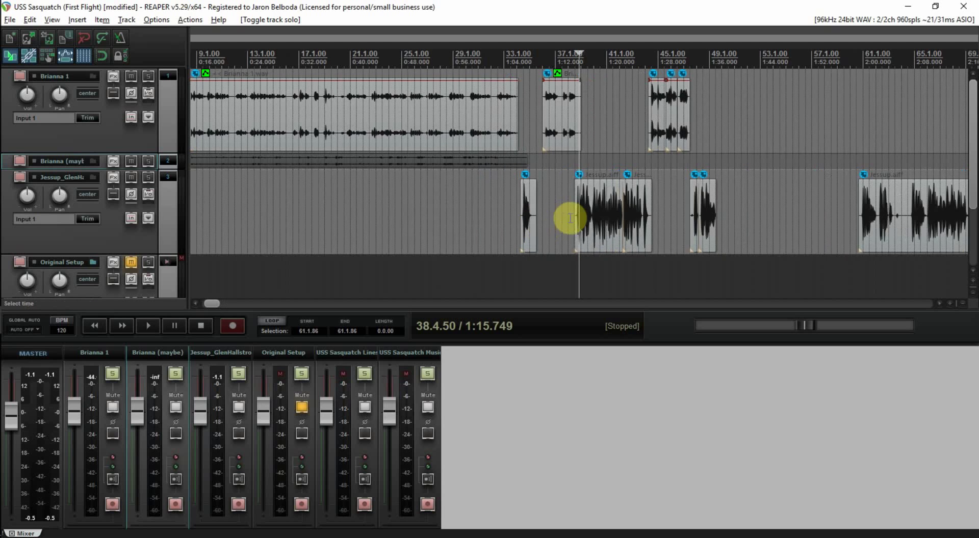
scroll(570, 218, up, 2)
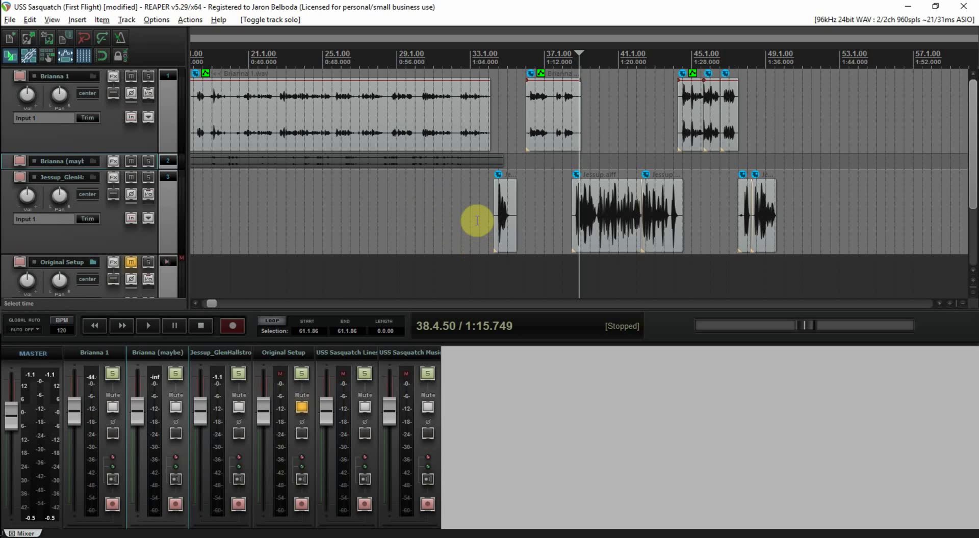
click(469, 201)
key(space)
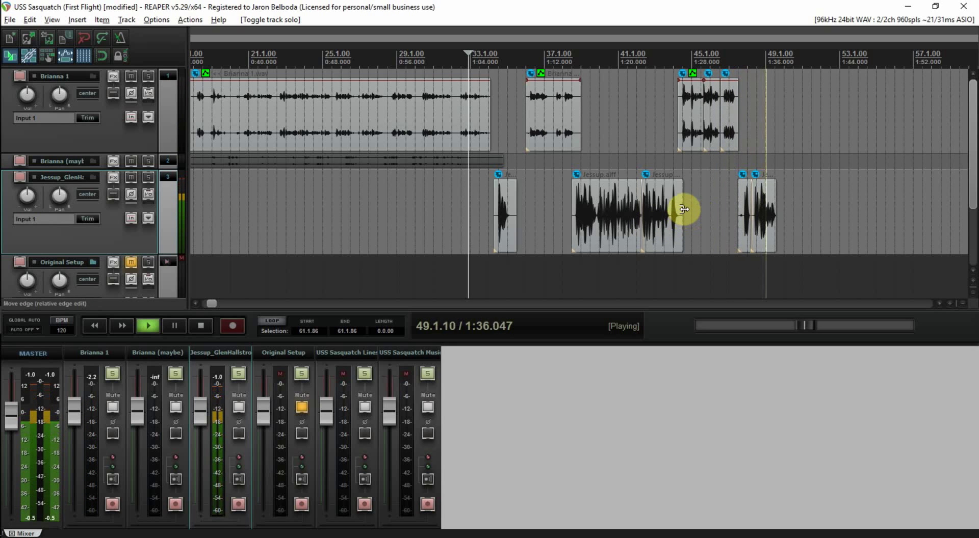
scroll(683, 209, up, 3)
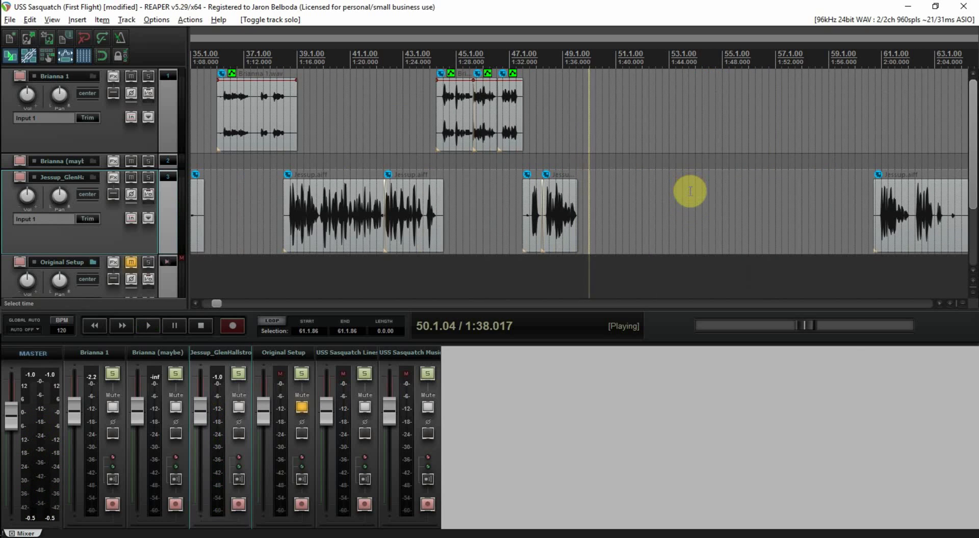
key(space)
Find Jessup's next speech in the Word script, mark the spot before "You are enrolled", and return to REAPER
key(alt+Tab)
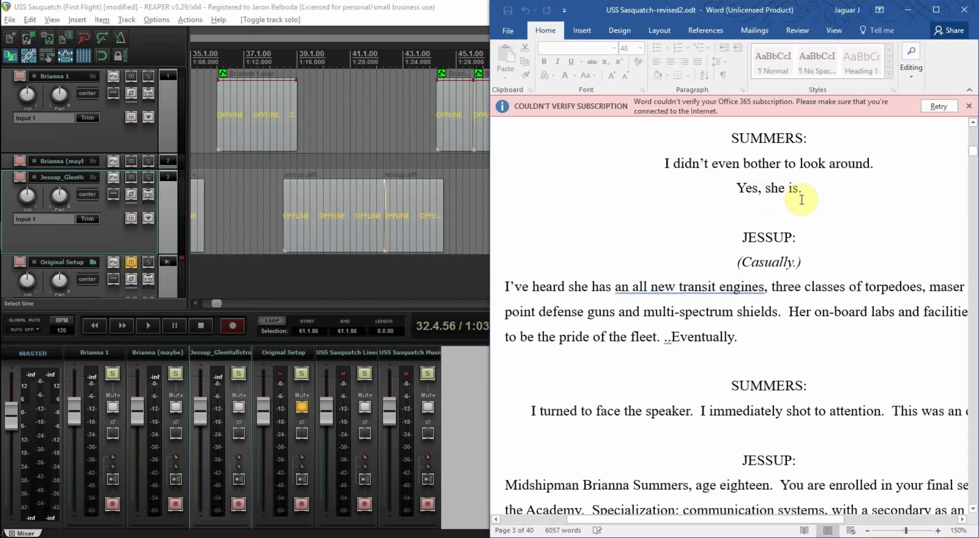
double_click(671, 397)
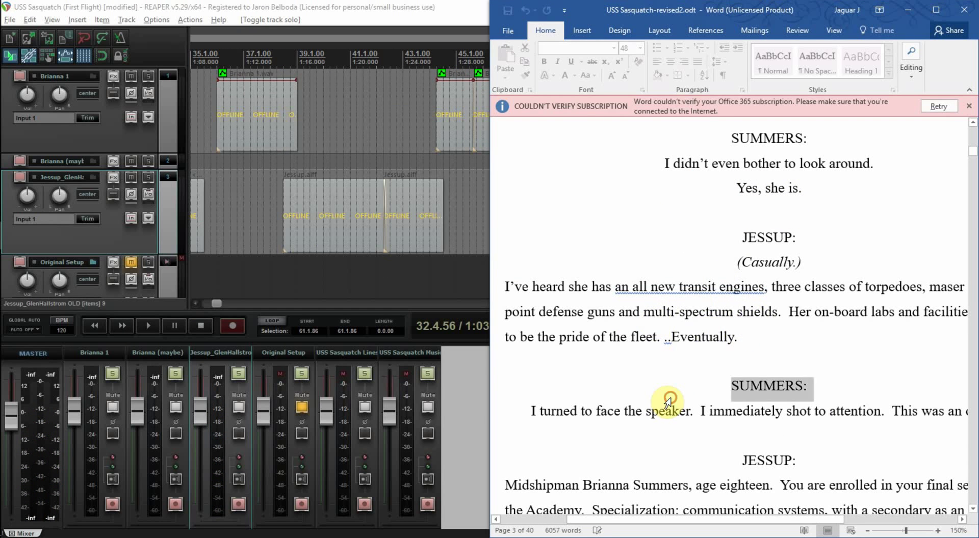
scroll(683, 398, down, 3)
scroll(688, 397, down, 1)
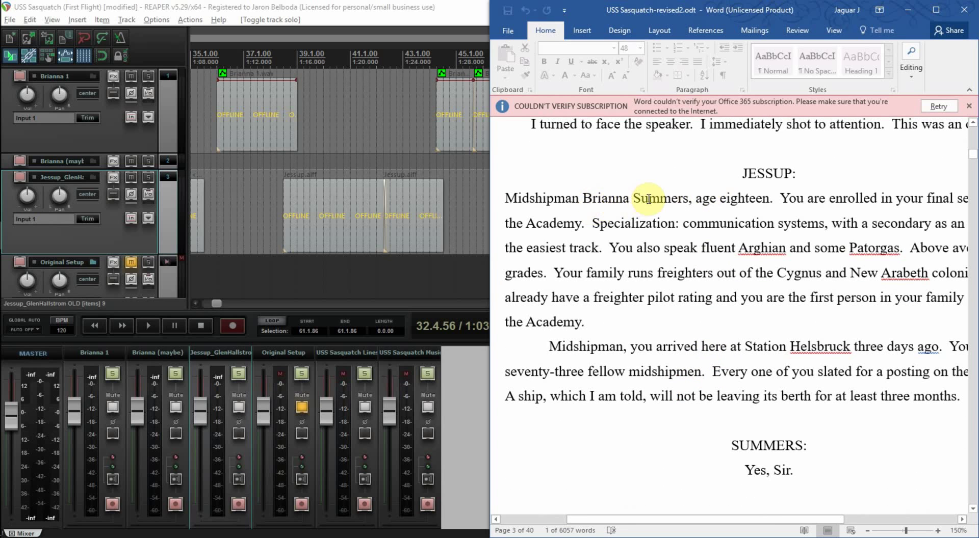
click(781, 200)
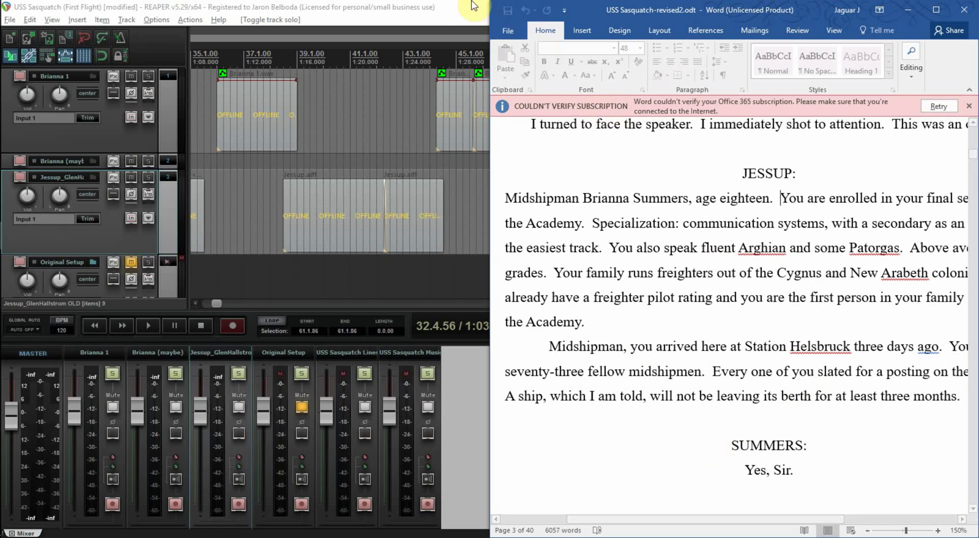
click(437, 7)
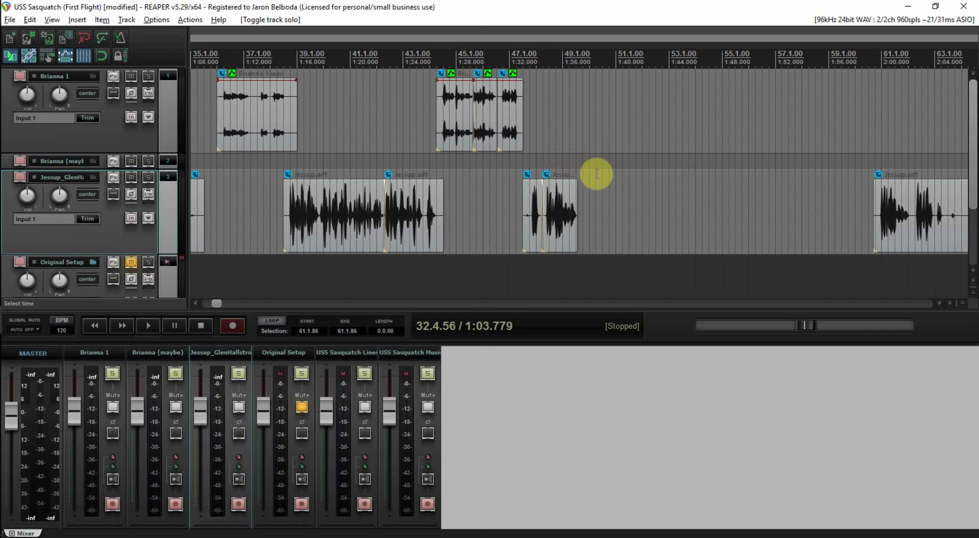
Move the next Jessup.aiff clip to just after the preceding one, audition it, and trim its start to about bar 54
drag(917, 218, 640, 213)
click(599, 157)
key(space)
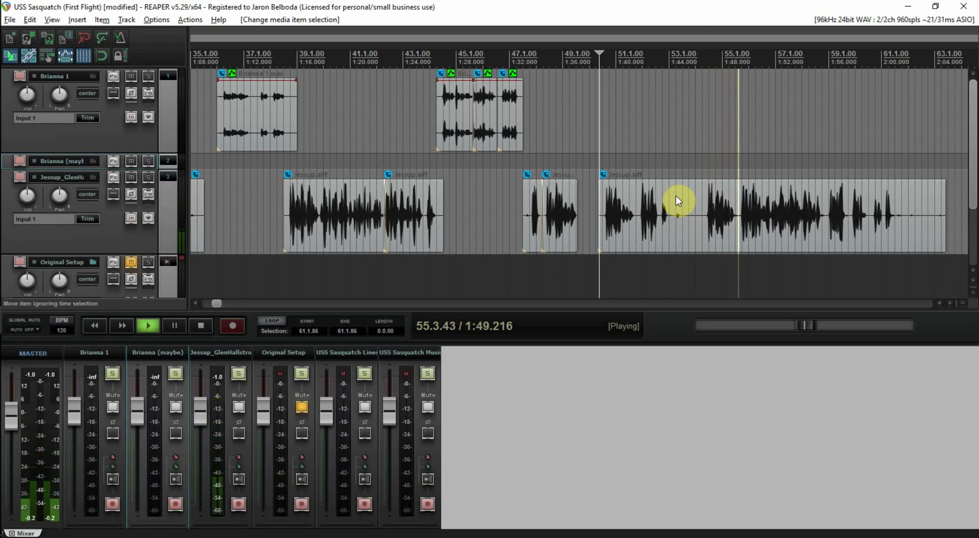
drag(602, 214, 699, 214)
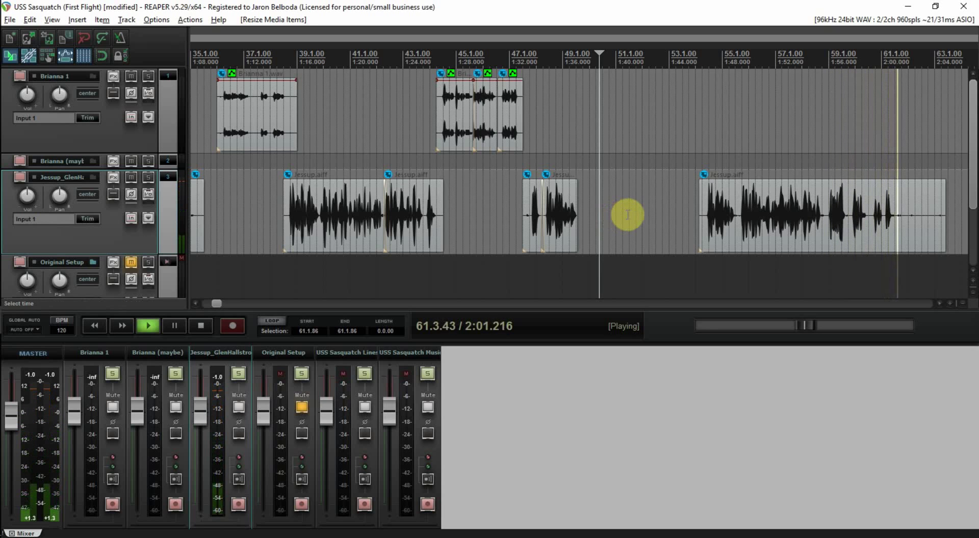
key(space)
Audition the closing part of the trimmed Jessup clip from about bar 59
scroll(640, 215, down, 2)
scroll(640, 214, down, 4)
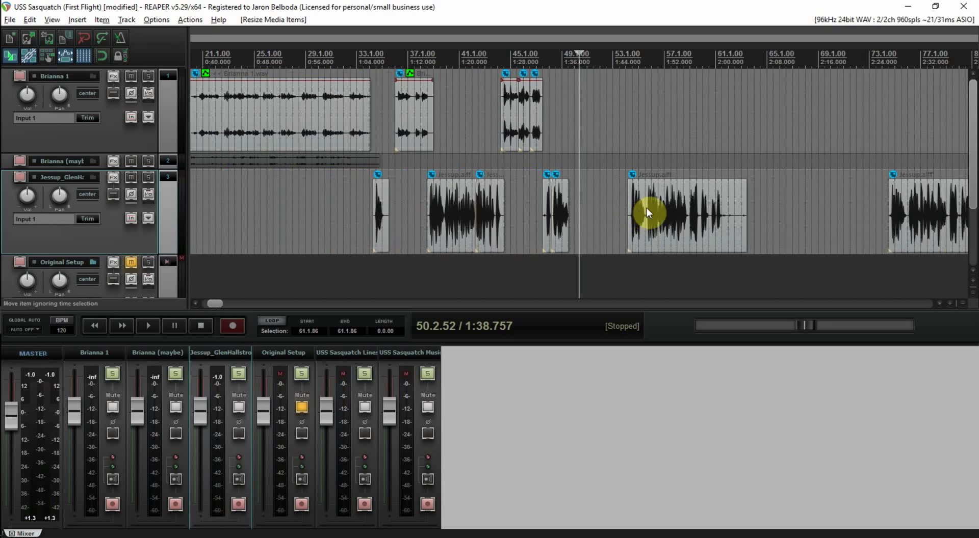
click(619, 206)
scroll(619, 207, up, 5)
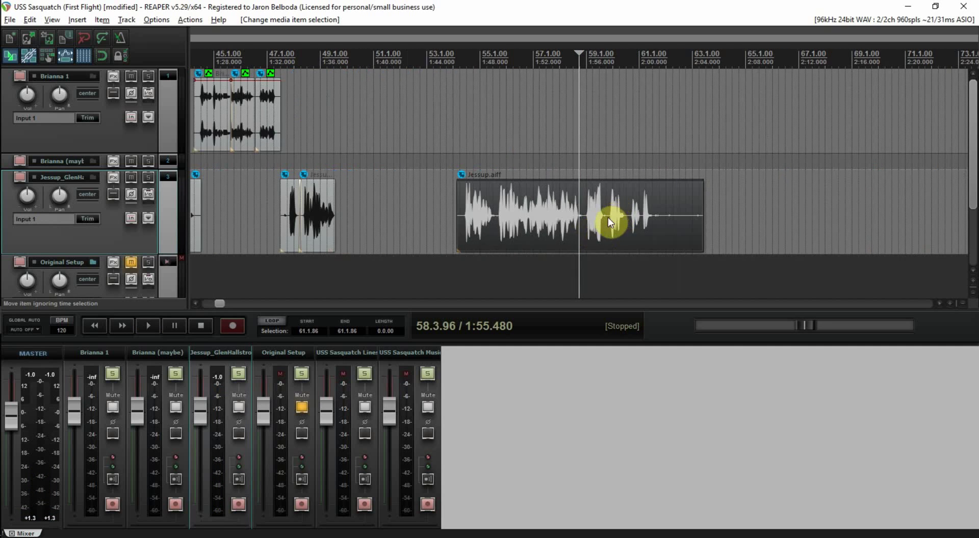
click(608, 217)
key(space)
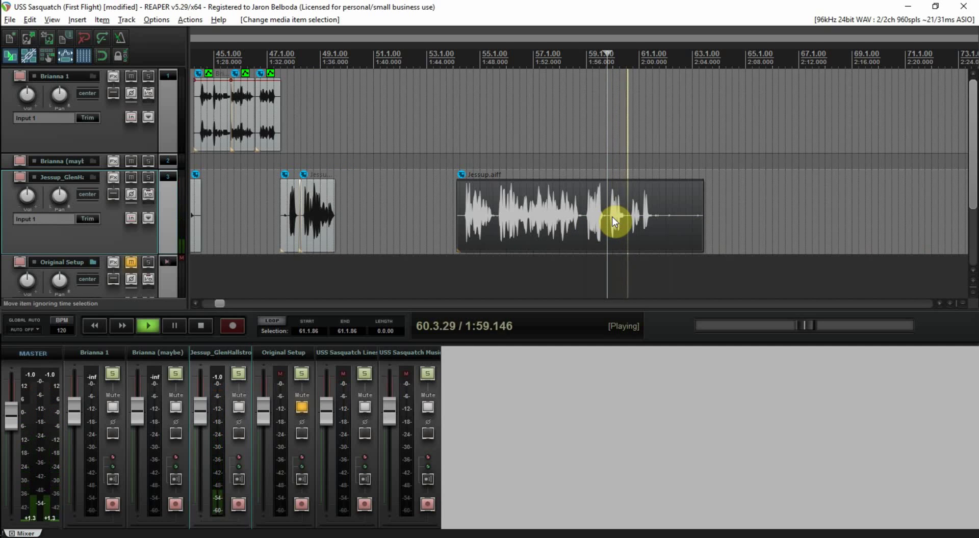
scroll(604, 224, up, 4)
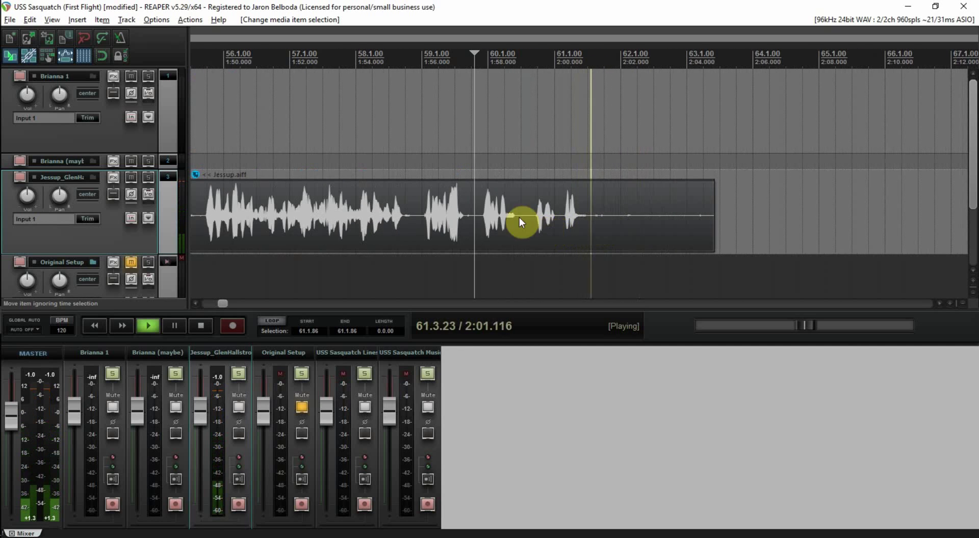
key(space)
Split the trimmed Jessup clip at 59.4.28 in the pause near its end and delete the part after the split
click(476, 227)
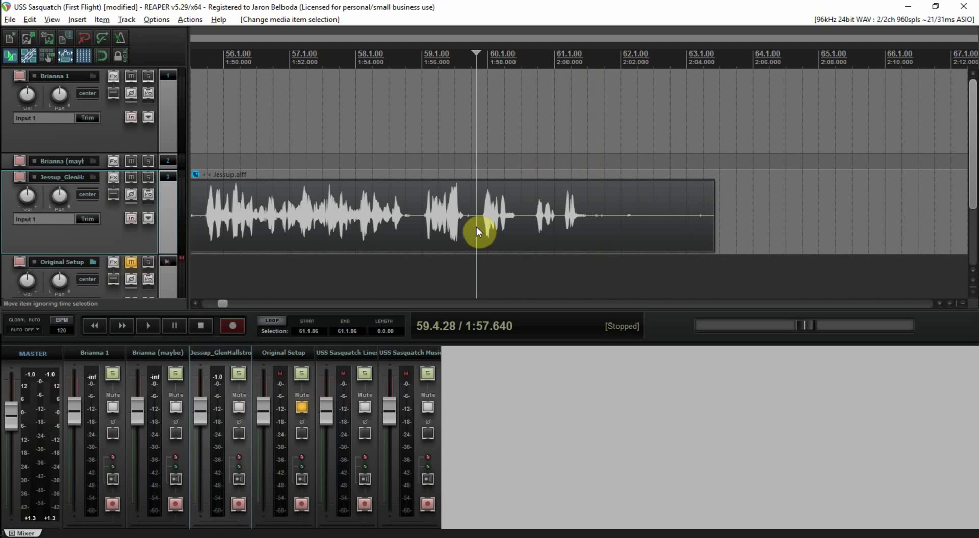
key(s)
click(525, 221)
key(Delete)
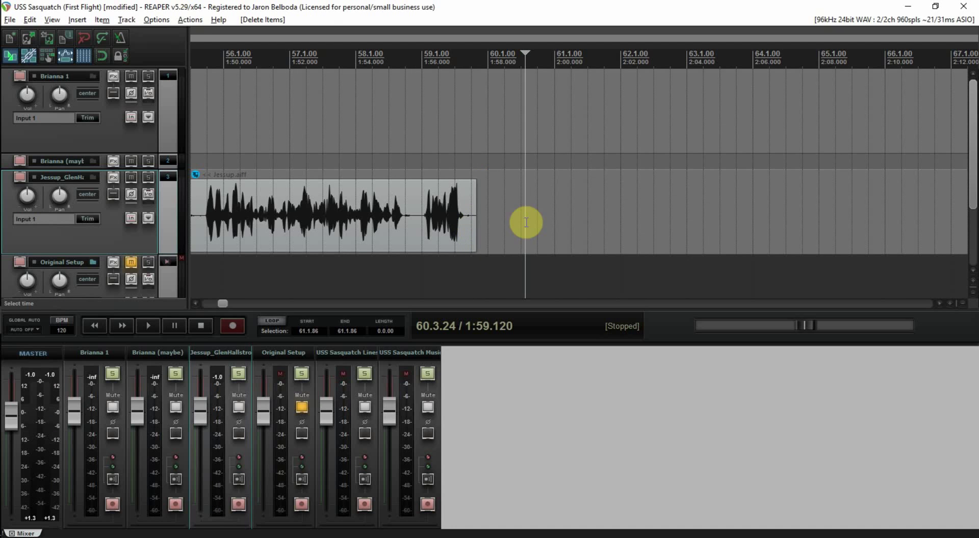
Audition the clip's opening phrase, split the clip at 55.3.18 in the pause behind it, and delete that phrase
scroll(478, 155, down, 3)
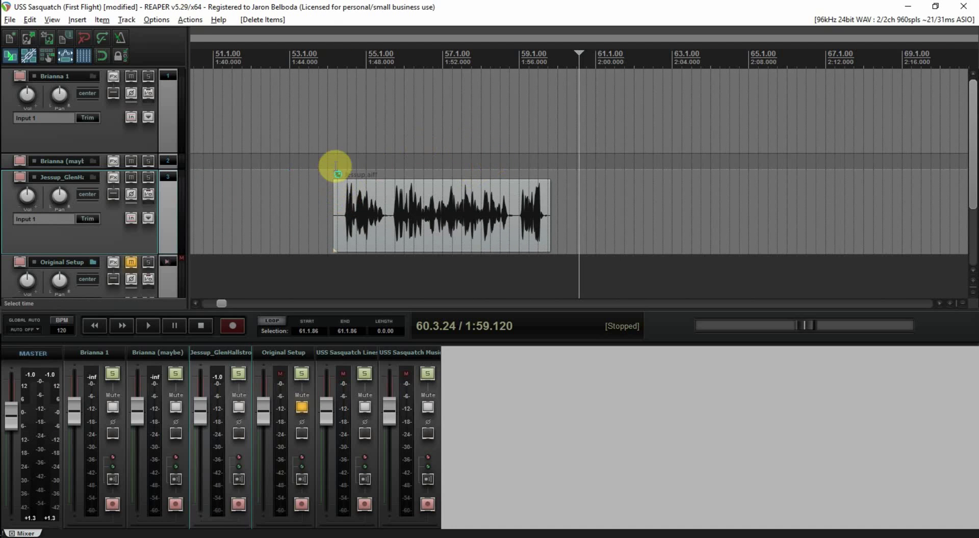
click(343, 159)
key(space)
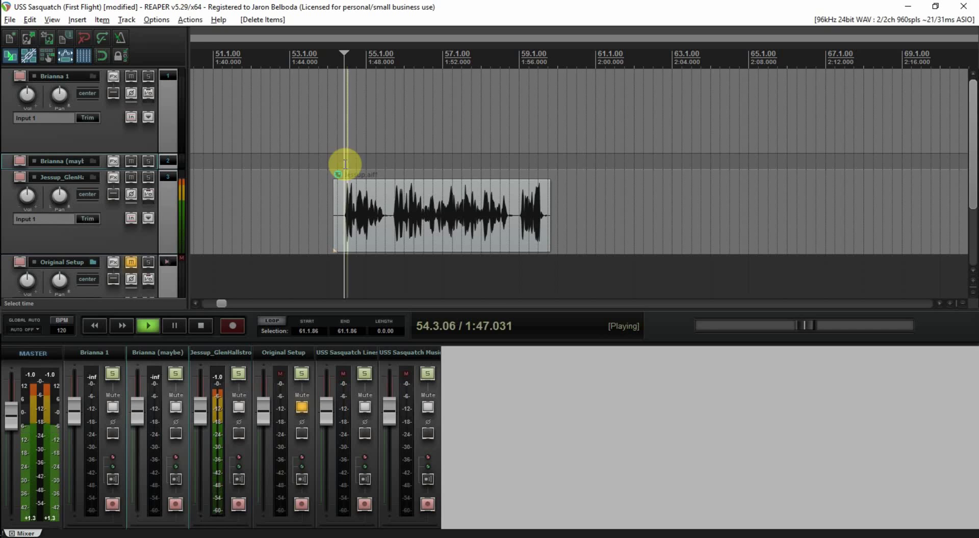
click(387, 231)
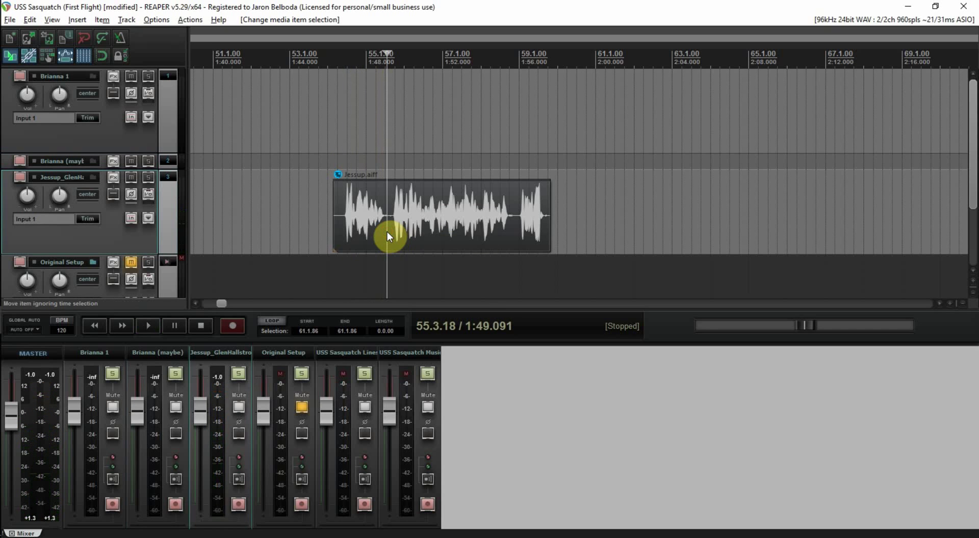
key(s)
click(353, 213)
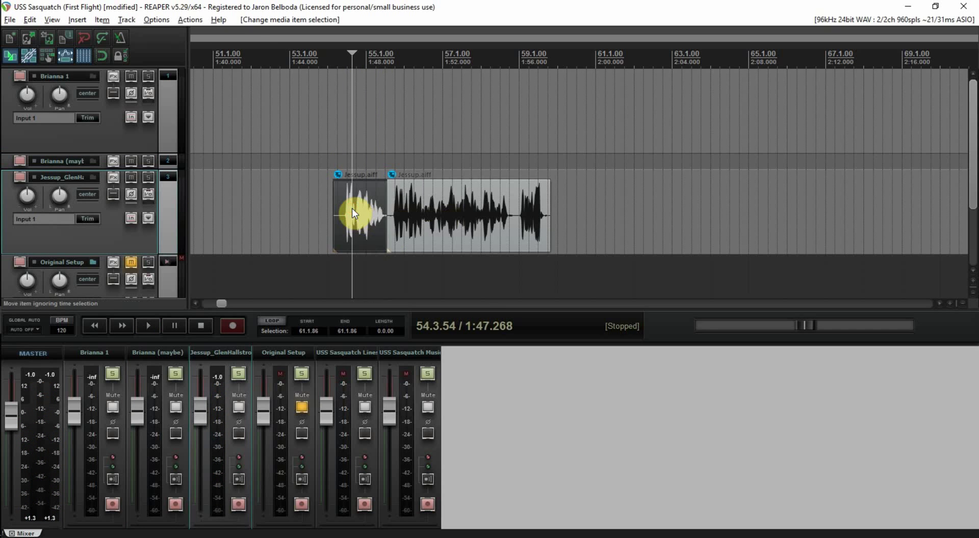
key(Delete)
Move the remaining Jessup clip earlier so it directly follows the short Jessup clip ending between bars 49 and 50
scroll(354, 202, down, 2)
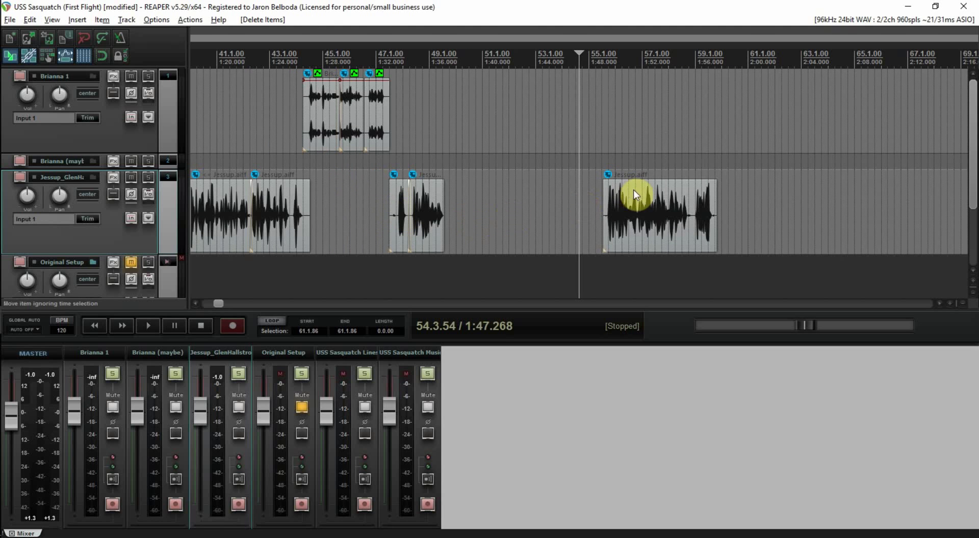
drag(650, 203, 509, 203)
scroll(510, 203, up, 3)
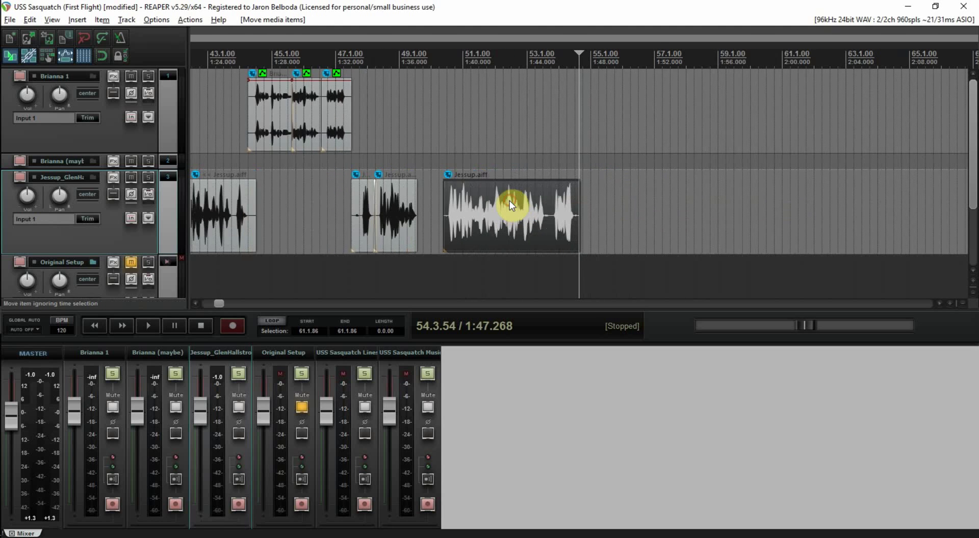
drag(402, 193, 365, 196)
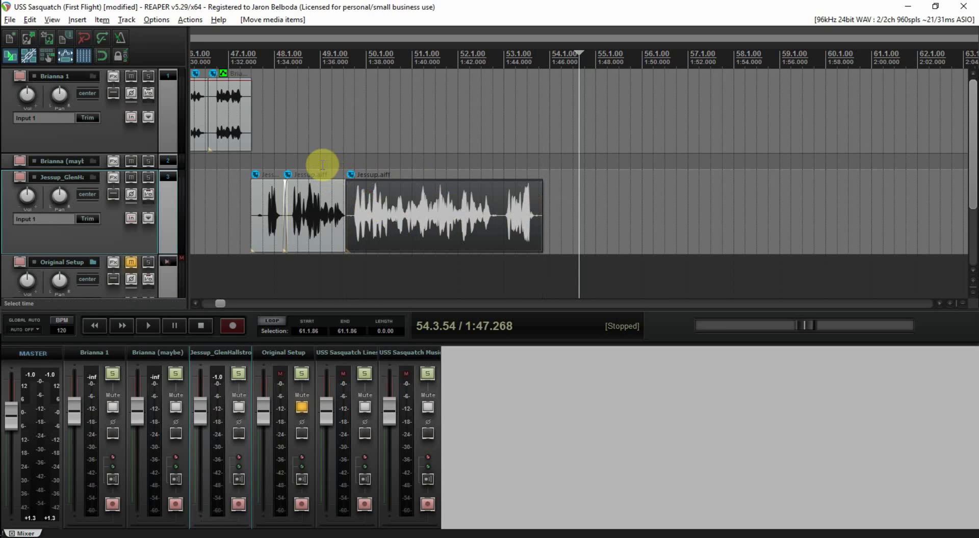
Play across the new join between the two Jessup clips from 1:36.024 and look over the remaining clips
click(320, 164)
key(space)
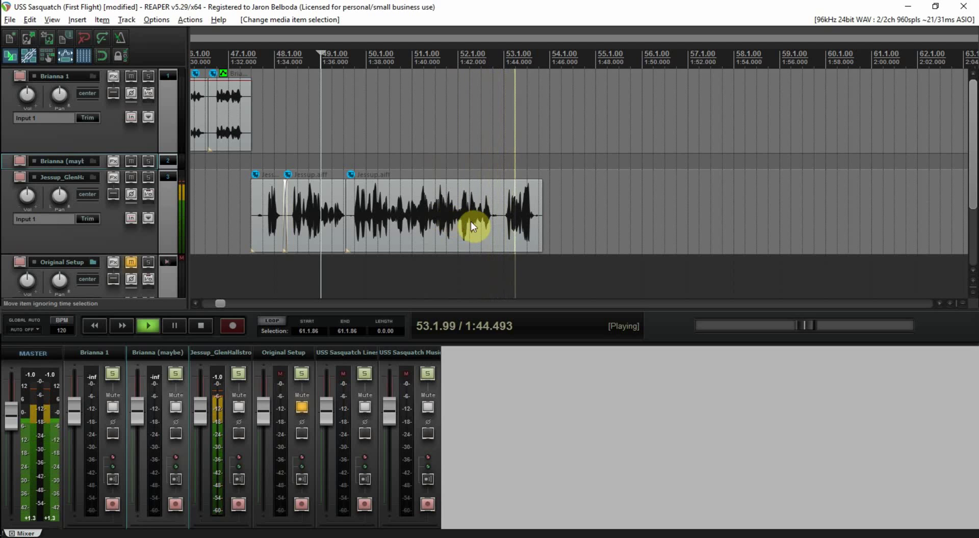
key(space)
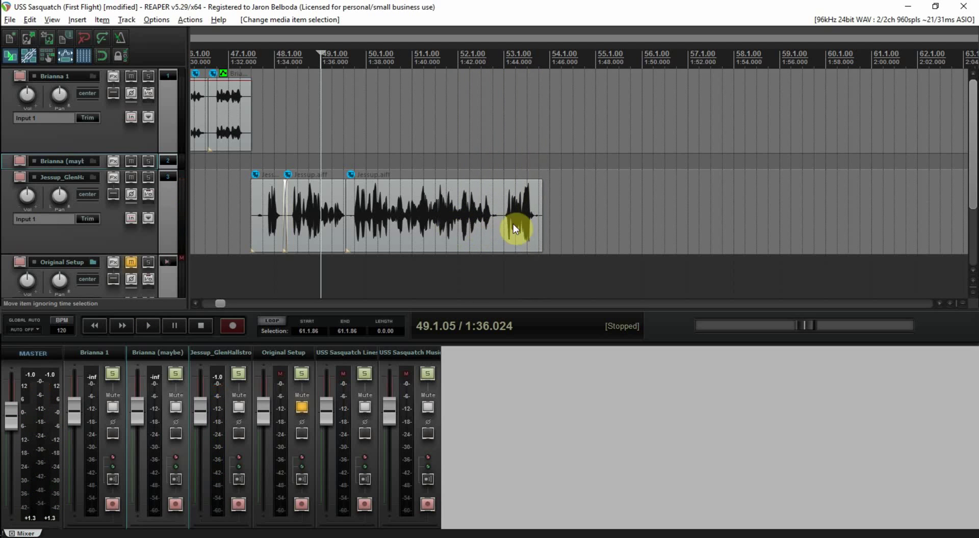
scroll(513, 224, down, 8)
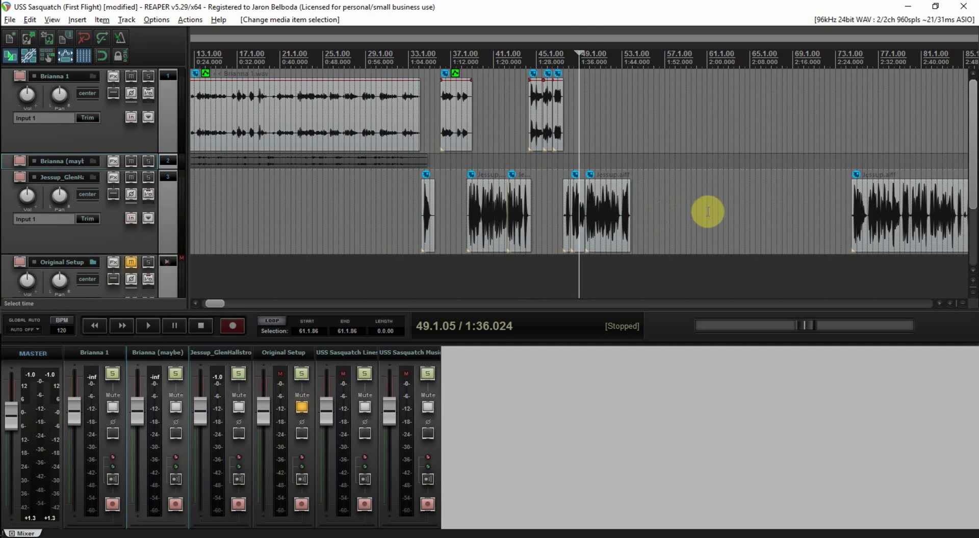
scroll(772, 215, down, 3)
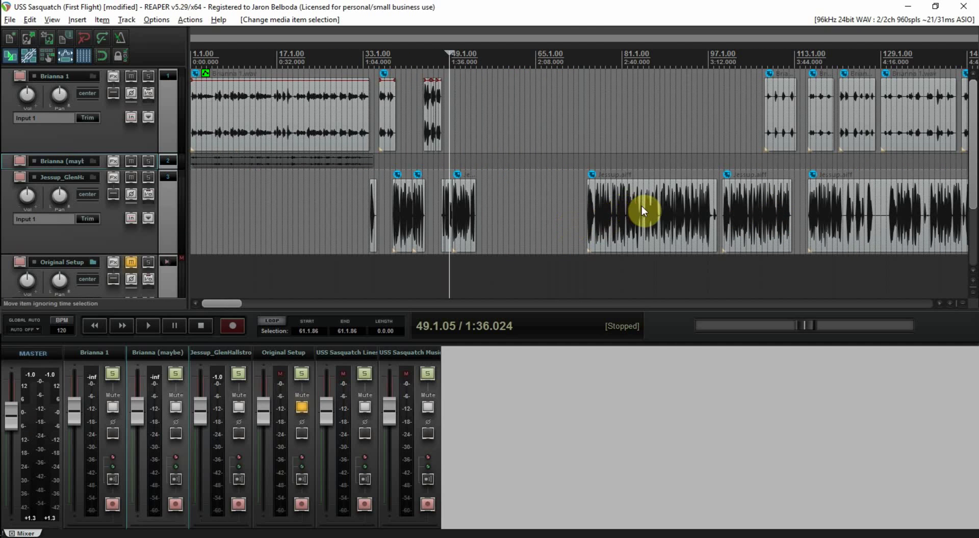
Move the long Jessup clip earlier so it starts at 55.1.73, a short gap after the assembled Jessup clips
drag(642, 209, 555, 220)
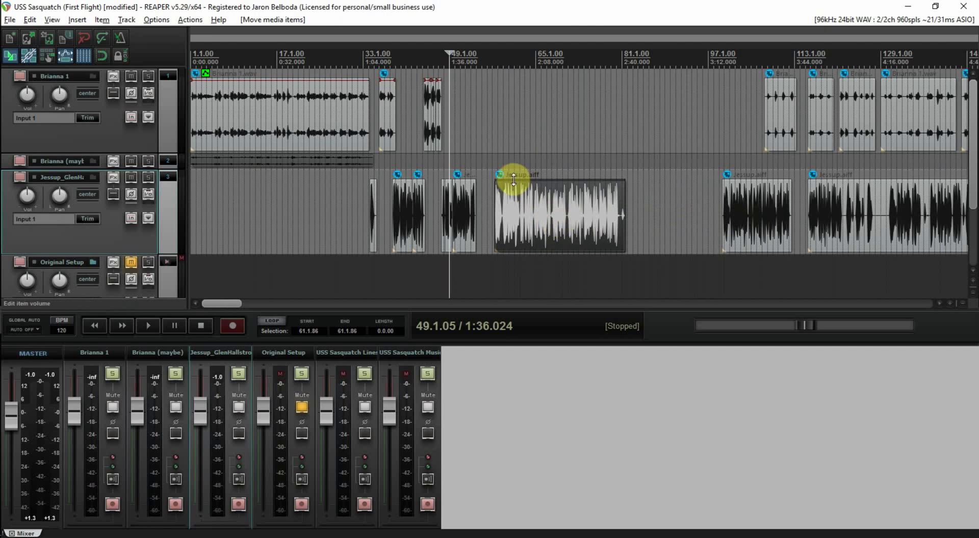
scroll(514, 178, up, 8)
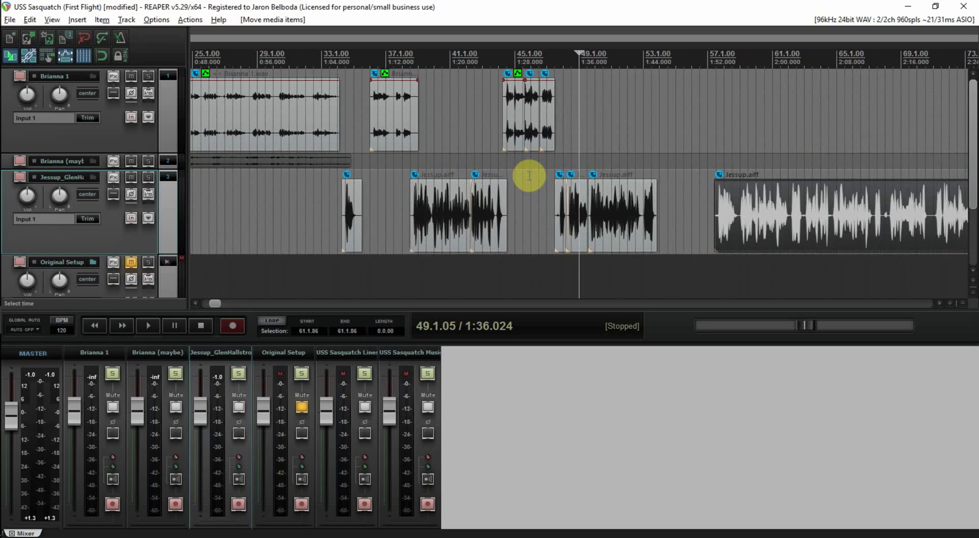
scroll(529, 175, down, 8)
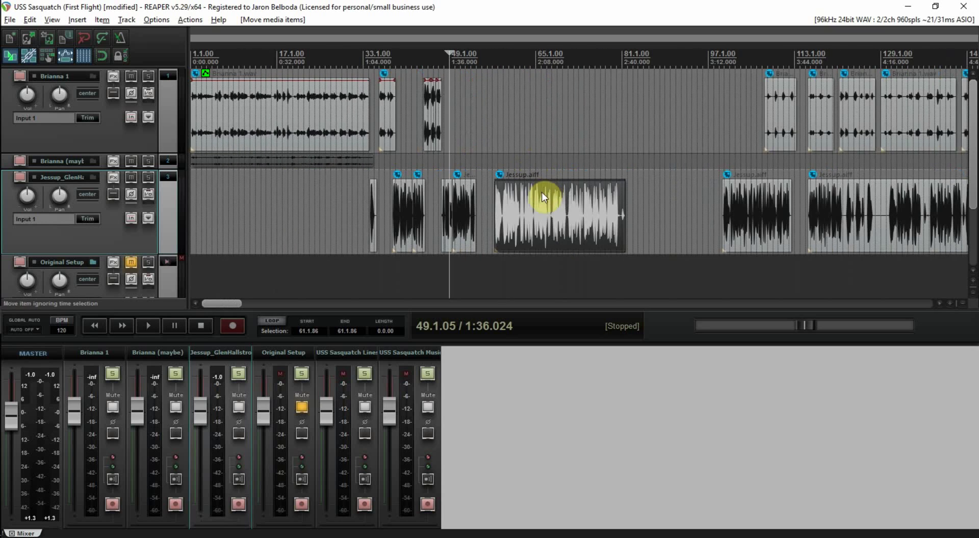
scroll(511, 206, up, 12)
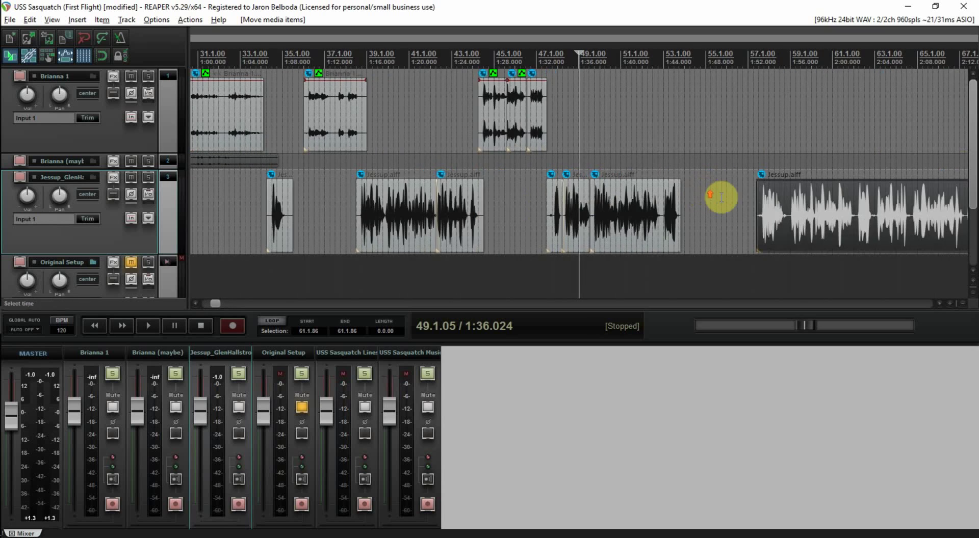
drag(784, 203, 738, 202)
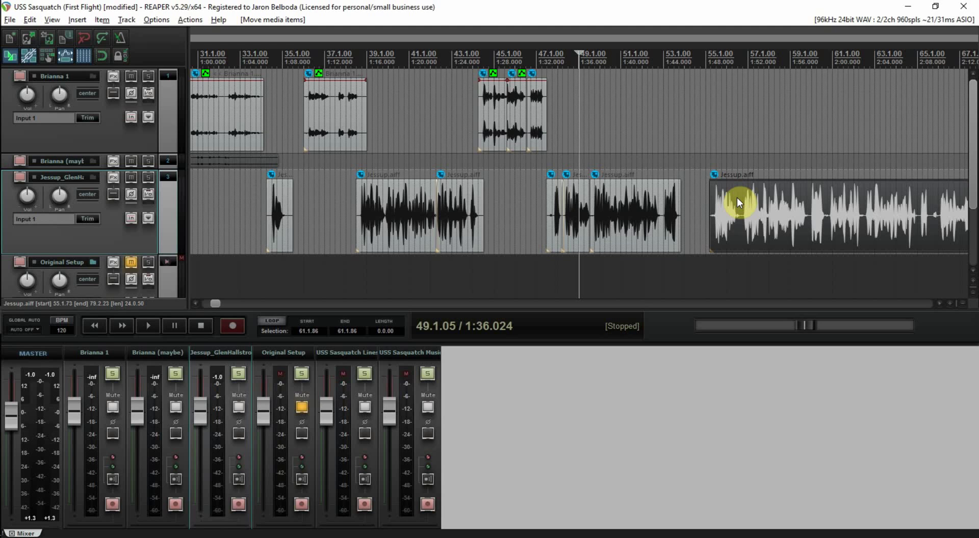
Audition the opening phrases of the moved Jessup clip, starting from 1:49.025
click(674, 160)
key(space)
scroll(653, 195, up, 3)
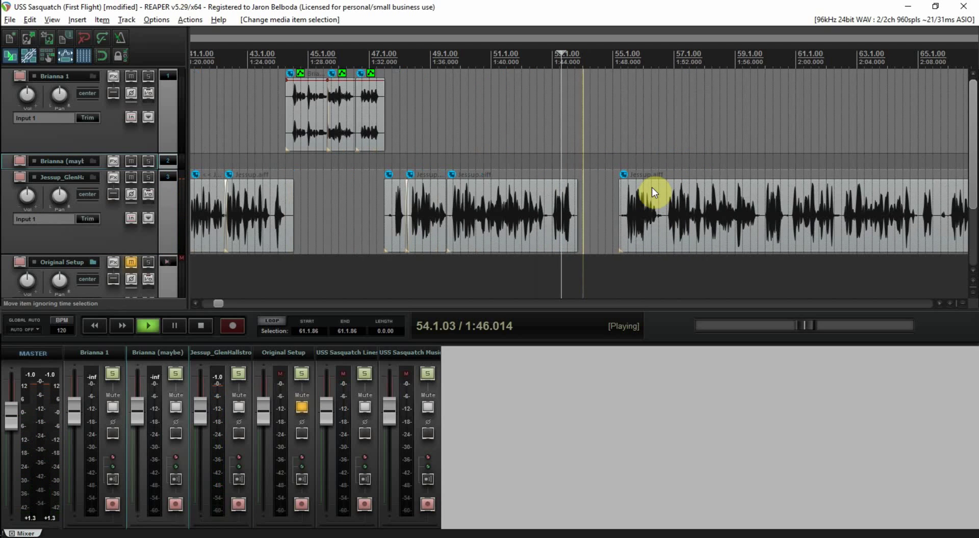
key(space)
click(630, 160)
key(space)
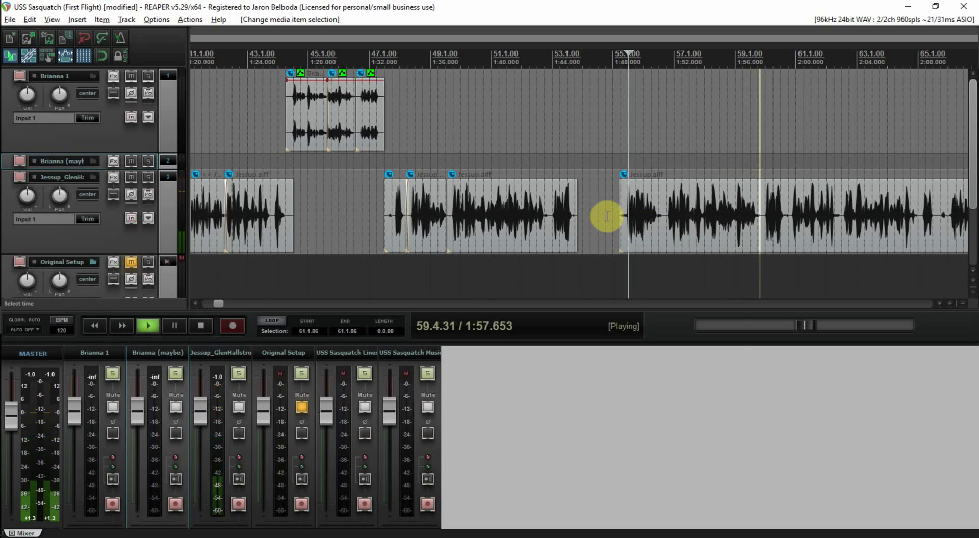
key(space)
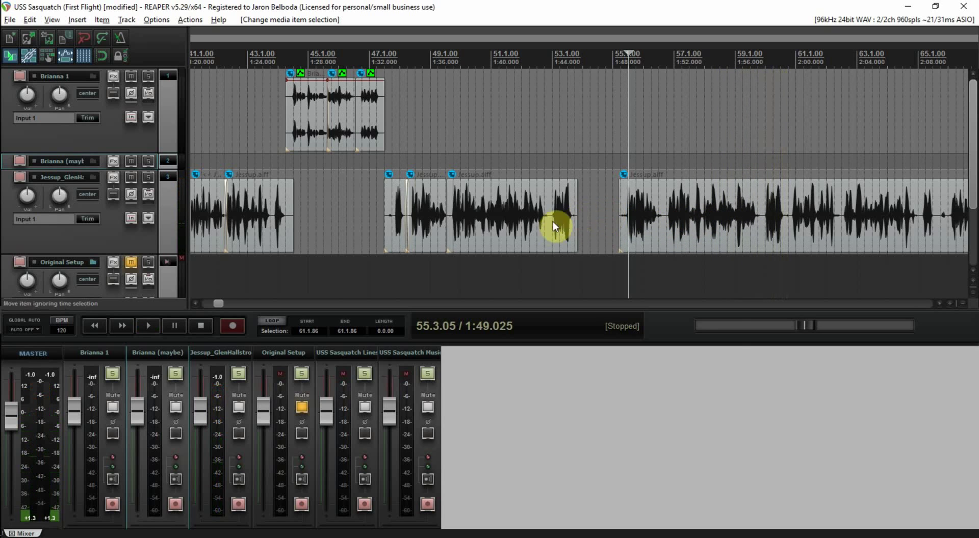
Audition the pause near the end of the preceding Jessup clip and split the clip there at 52.4.69
click(549, 229)
key(space)
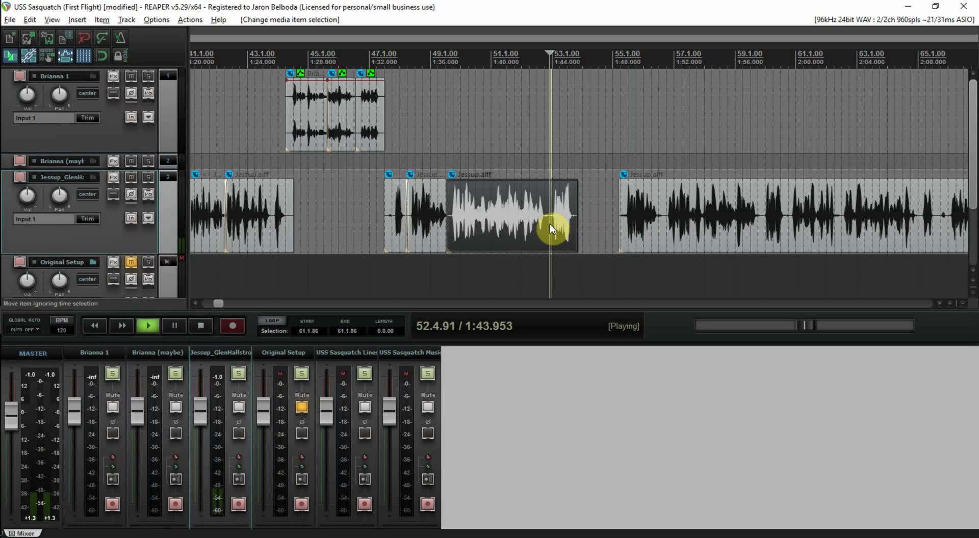
key(space)
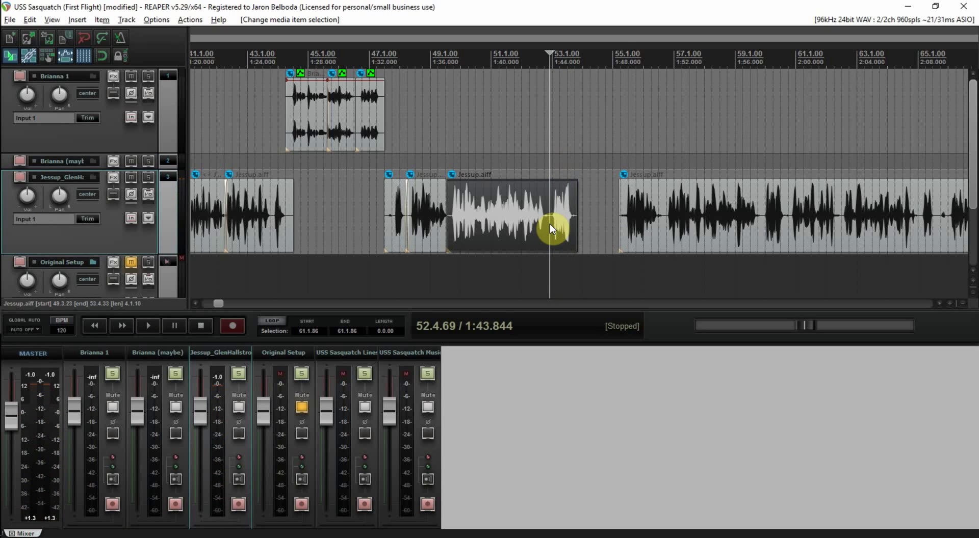
key(s)
Audition the first part of the split Jessup clip from its start and again from 1:40.833
click(502, 218)
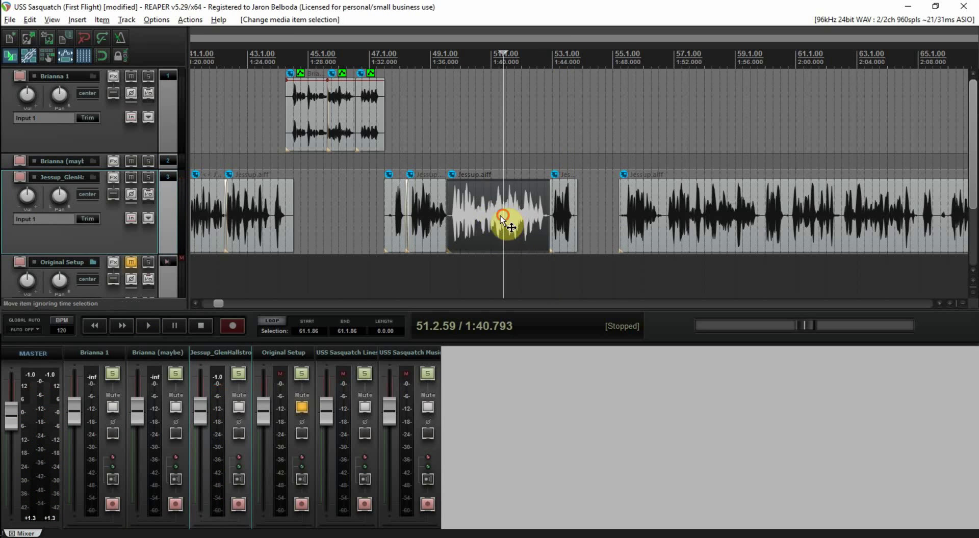
click(453, 162)
key(space)
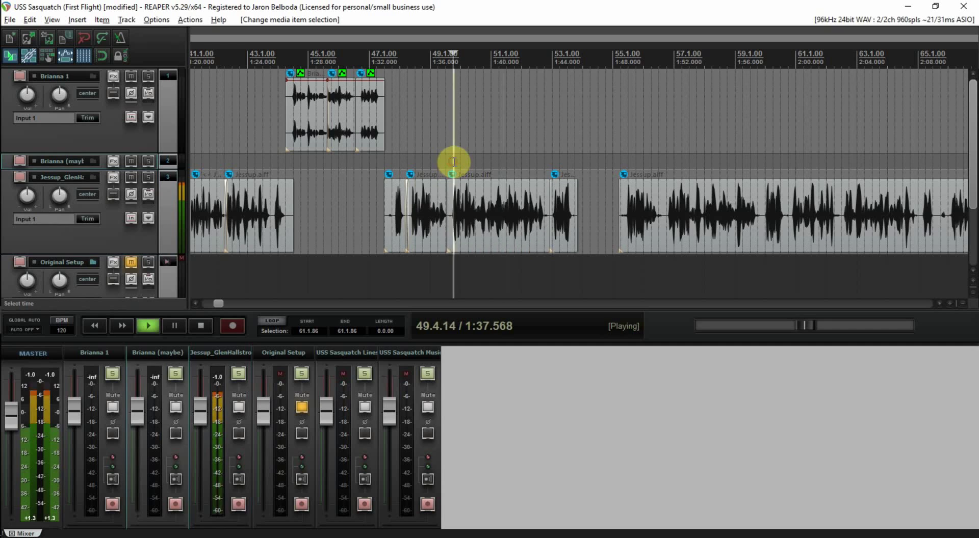
key(space)
click(504, 212)
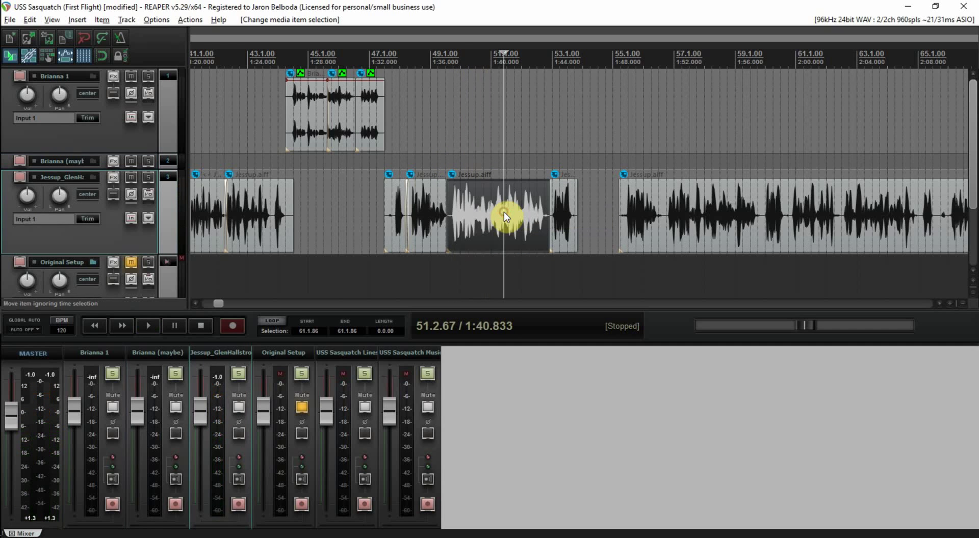
key(space)
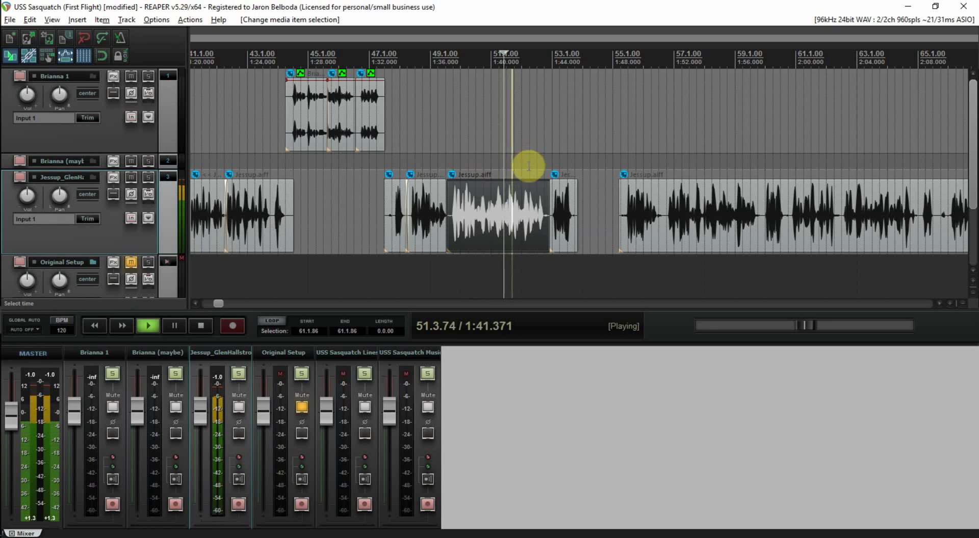
key(space)
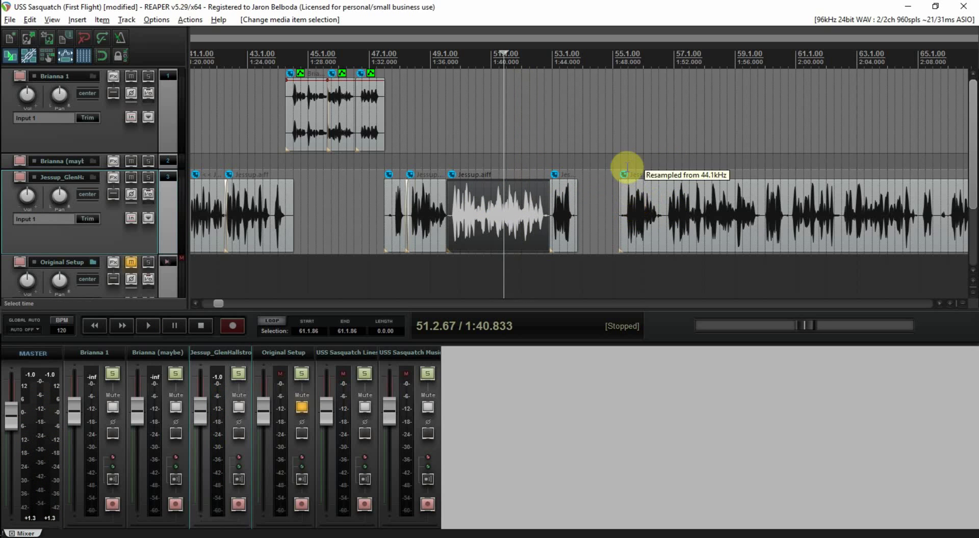
Audition the long Jessup clip's opening phrase and trim the clip's start to 56.3.63, removing that phrase
click(627, 163)
key(space)
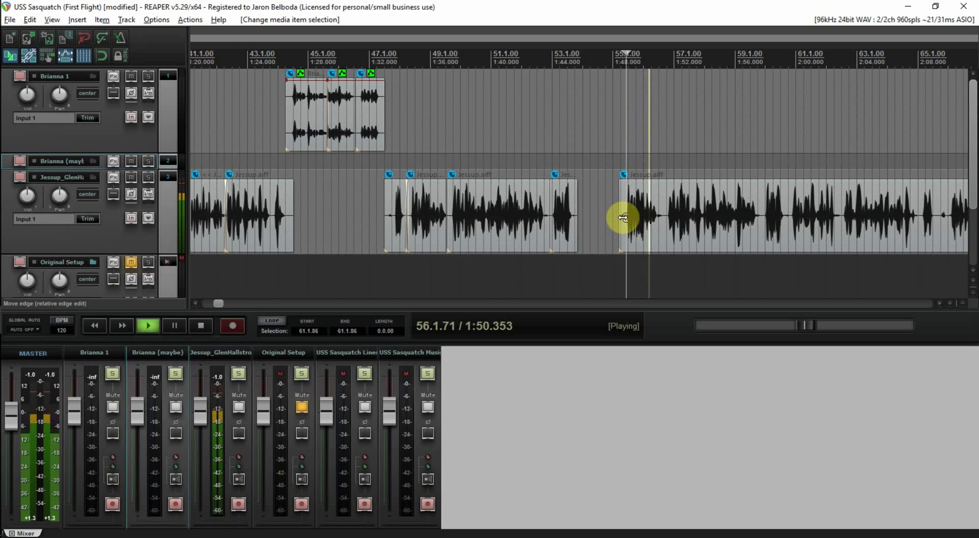
key(space)
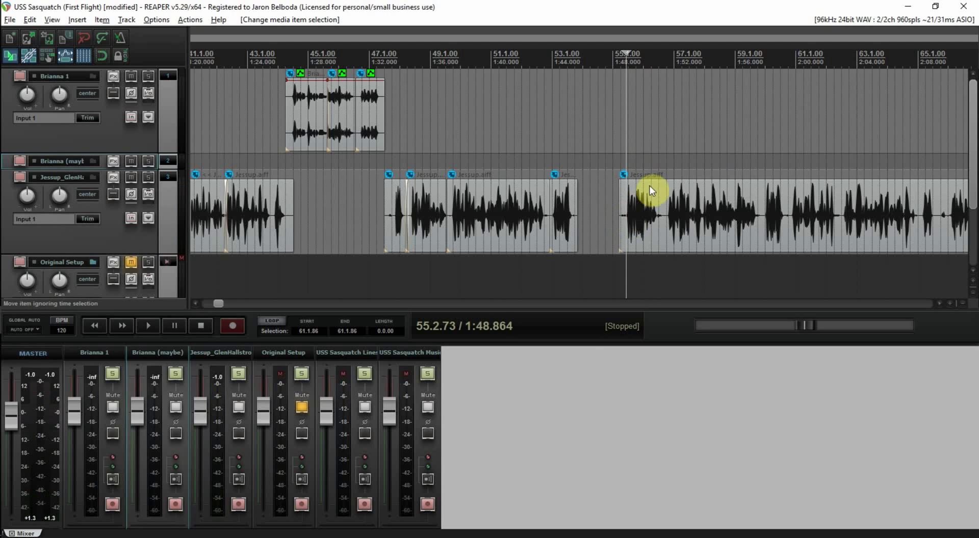
click(663, 210)
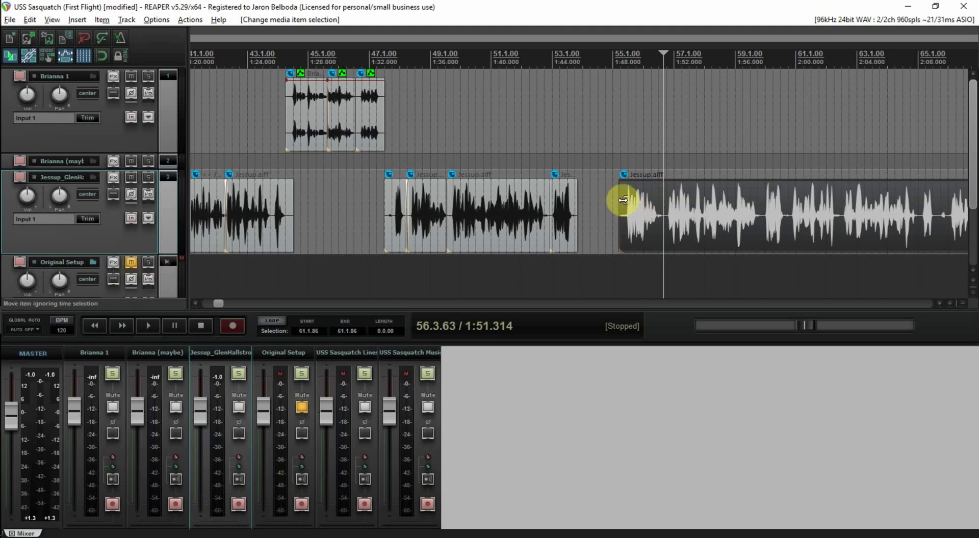
drag(620, 200, 662, 201)
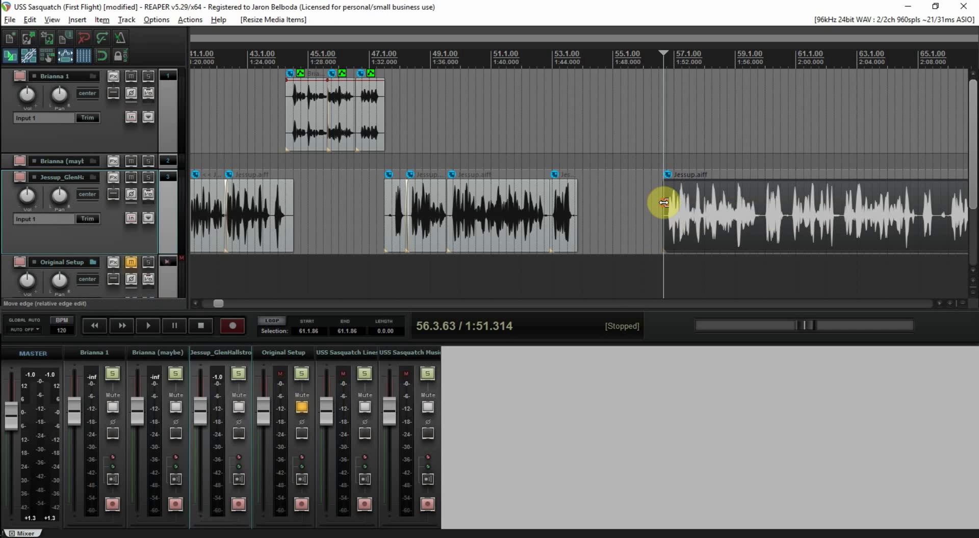
Compare the trimmed clip's first line with the earlier Jessup take and split the long clip at 59.4.40 in the pause behind it
key(space)
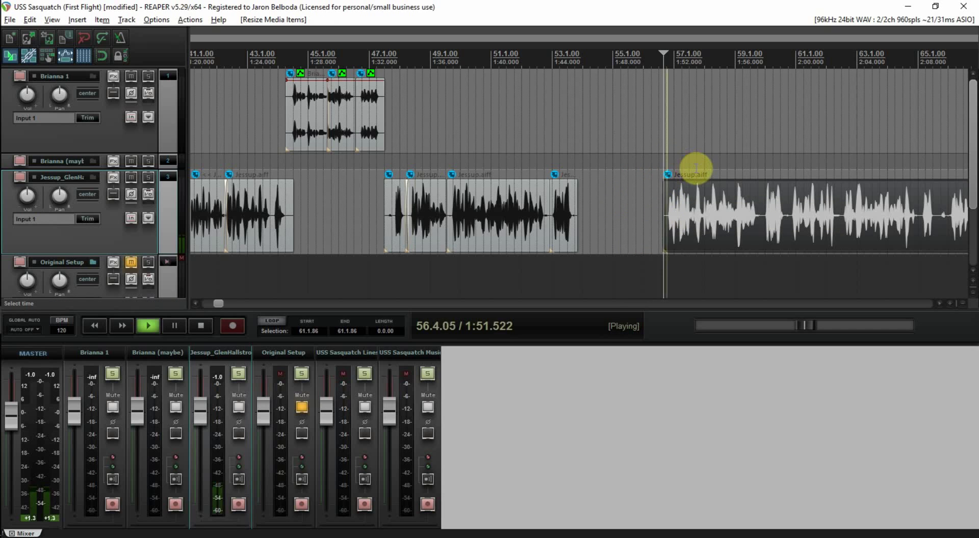
click(452, 159)
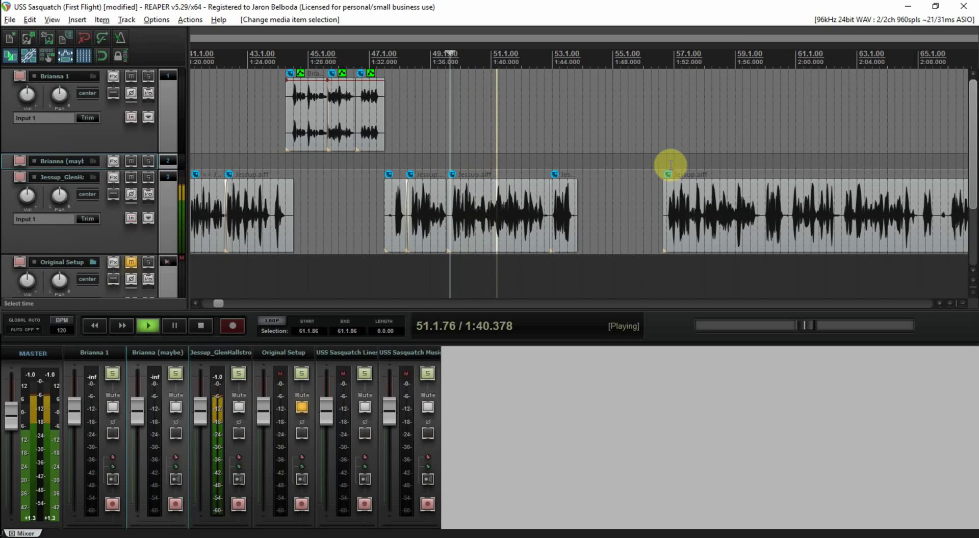
click(671, 166)
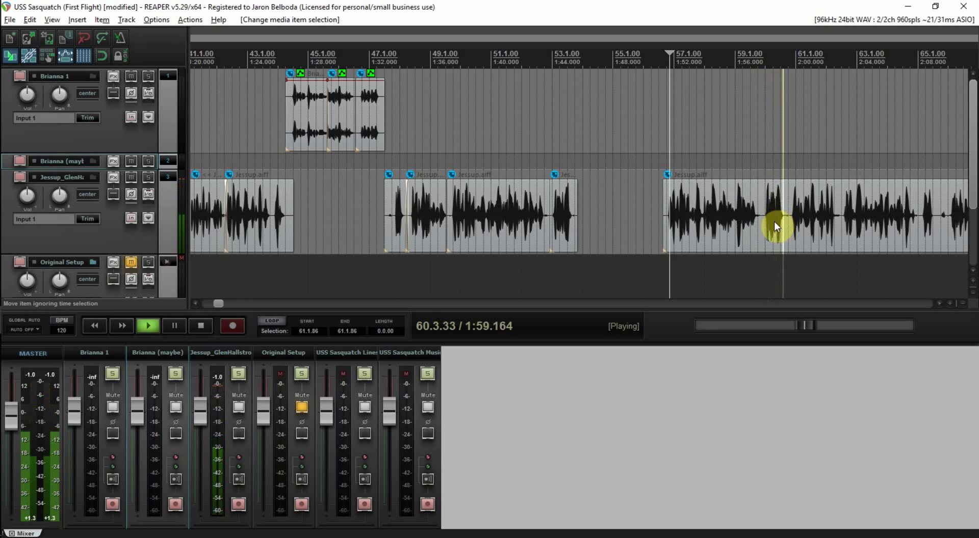
click(760, 225)
click(760, 224)
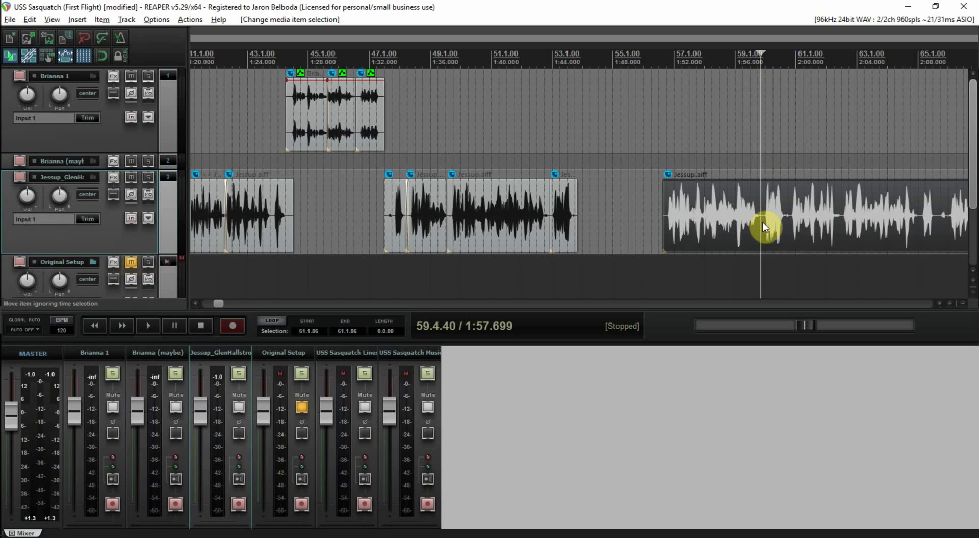
key(s)
Delete the earlier Jessup take between bars 49 and 52 and move the newly split take into its place
click(522, 192)
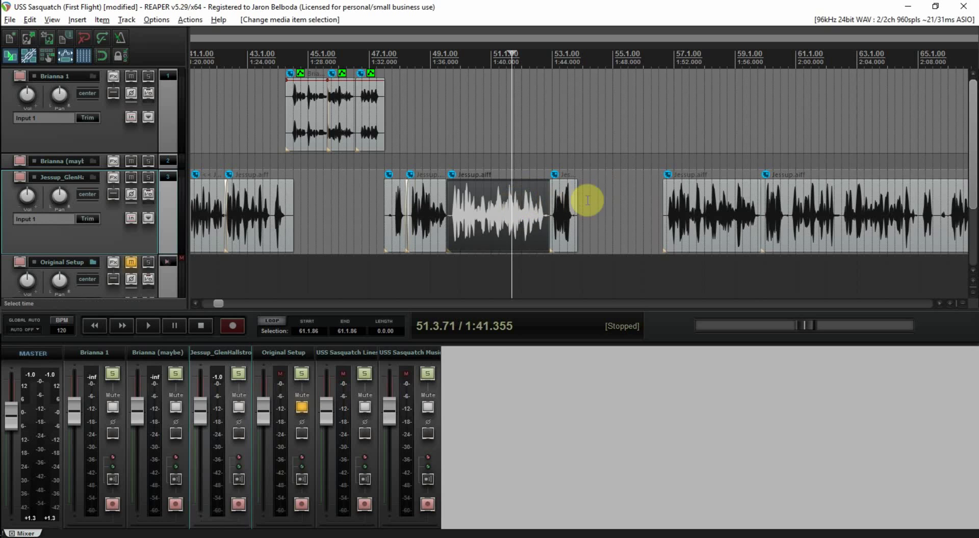
key(Delete)
drag(713, 210, 494, 214)
Play the replaced take in context and move the short Jessup clip after it earlier to close the gap
click(440, 173)
key(space)
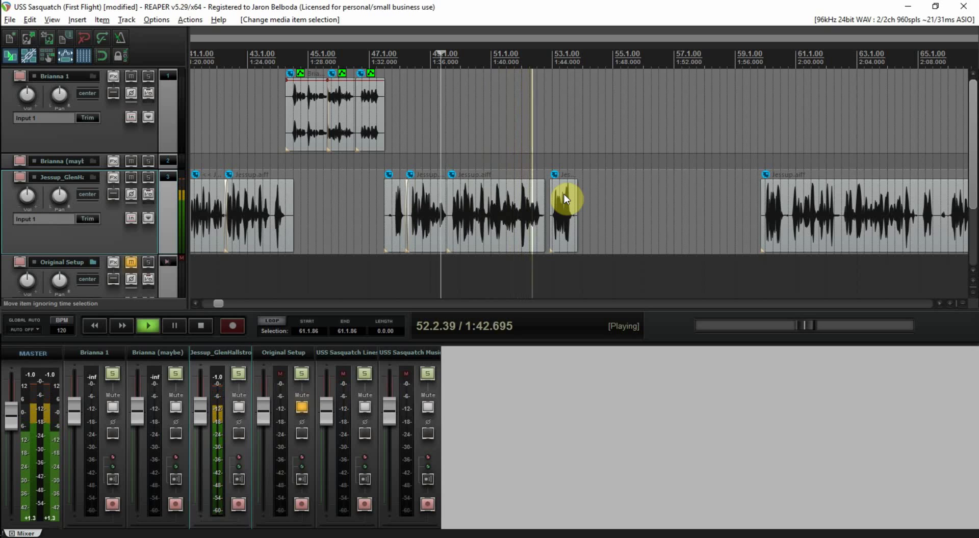
key(space)
drag(564, 199, 555, 201)
Play through the joined Jessup clips from 1:34.849 to check the replaced take and the timing of the joins
key(space)
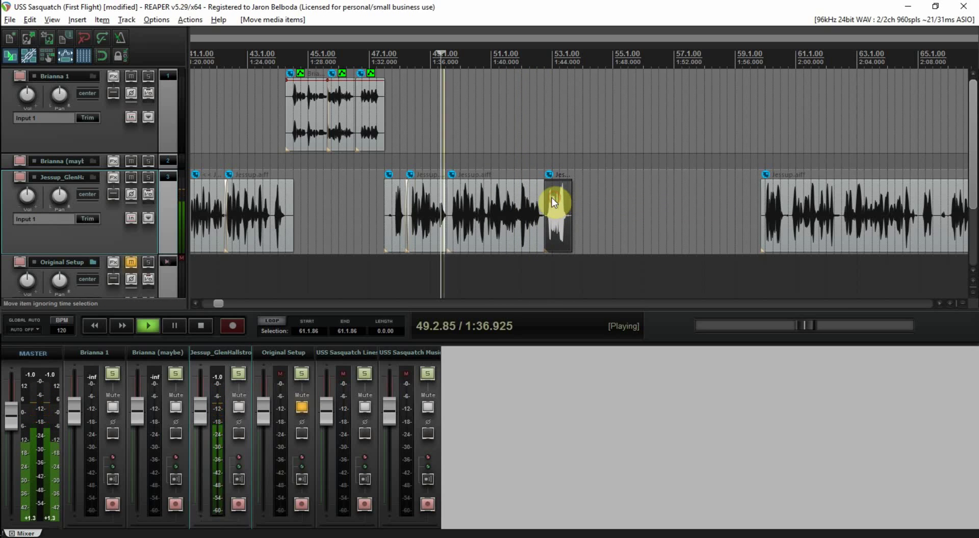
key(space)
click(431, 159)
key(space)
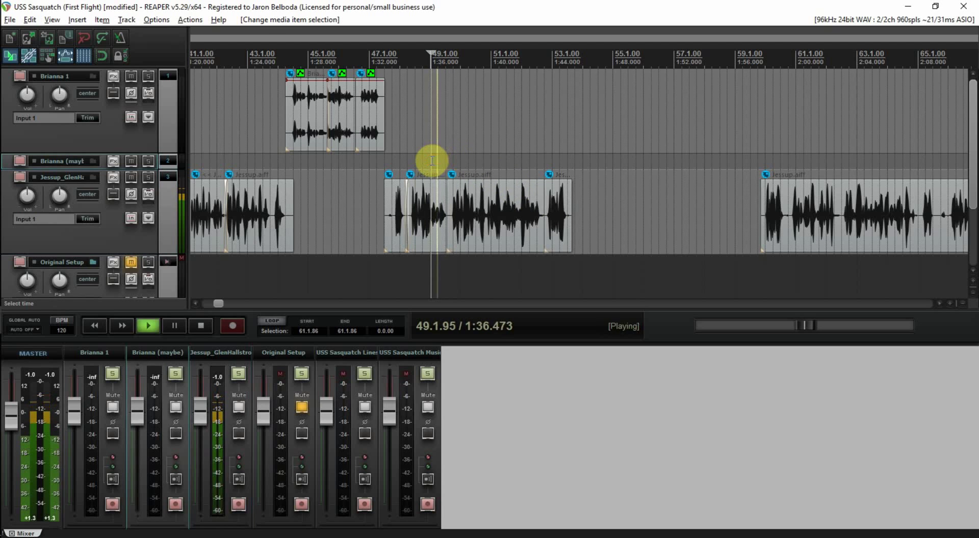
key(space)
click(414, 161)
key(space)
scroll(438, 164, up, 4)
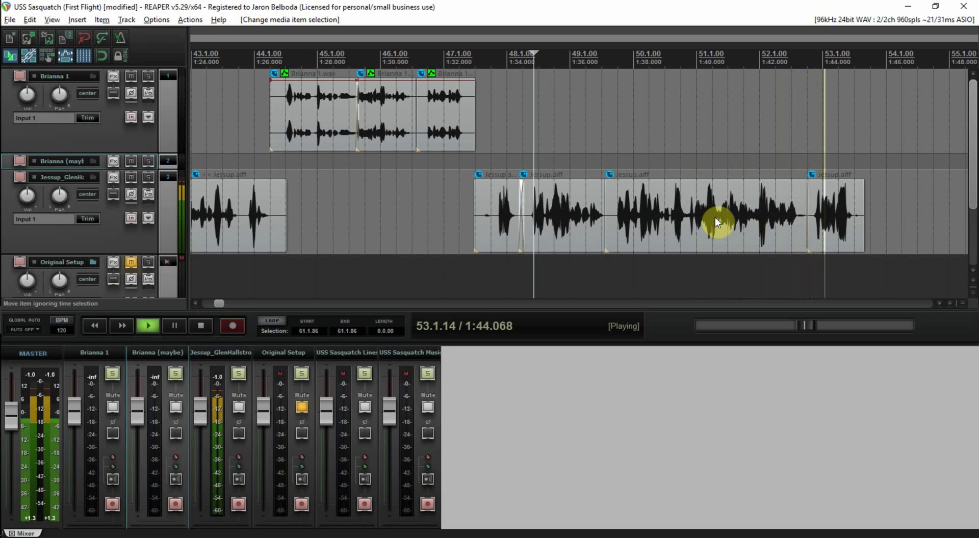
scroll(714, 217, down, 3)
key(space)
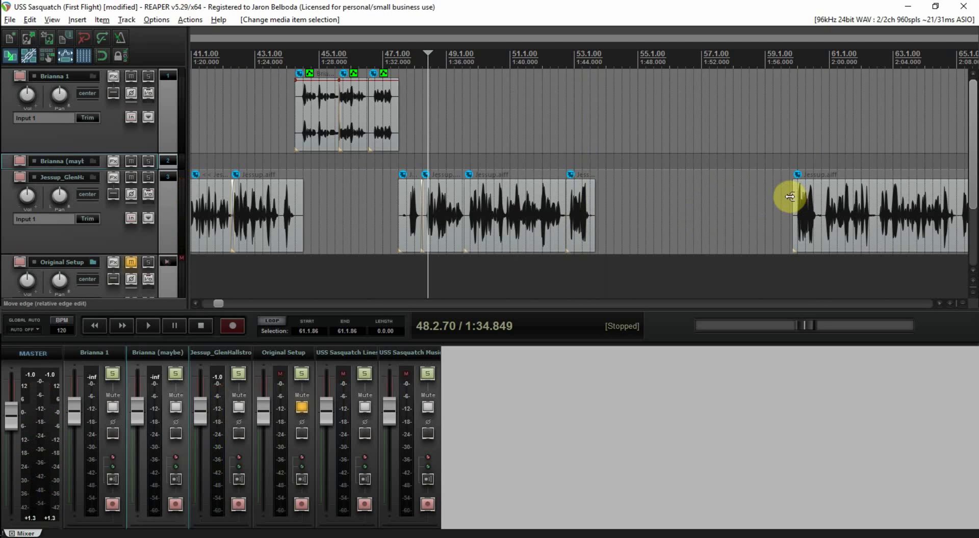
Move the remaining long Jessup clip earlier to about bar 54.3, shortly after the short Jessup clip
drag(818, 197, 686, 196)
click(675, 158)
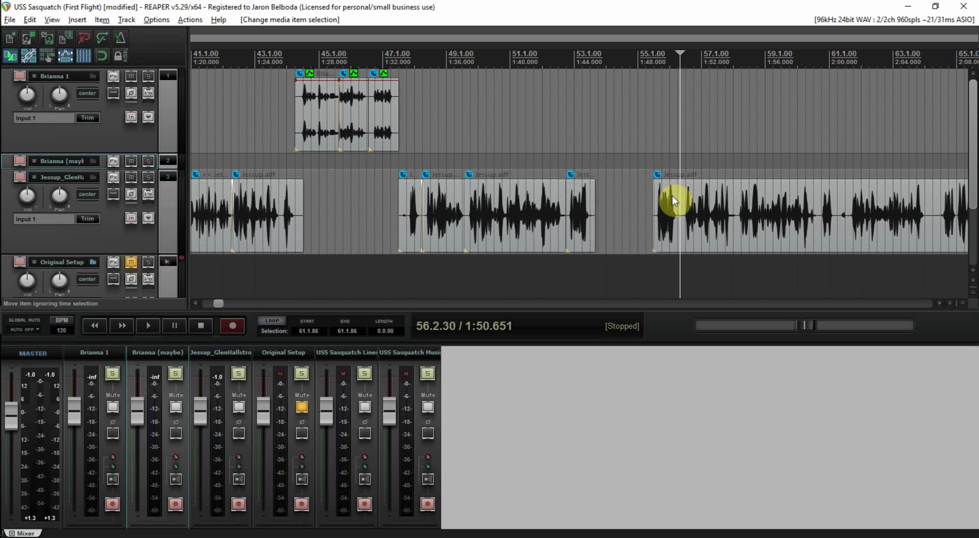
drag(671, 201, 638, 200)
Split the long Jessup clip at 55.2.77 behind its opening phrase and move that phrase earlier to about bar 54
click(645, 164)
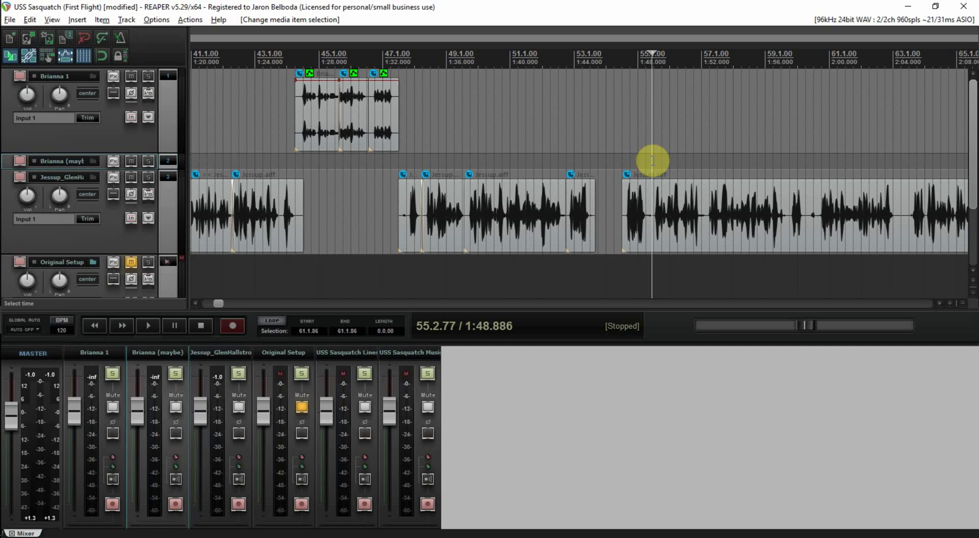
key(s)
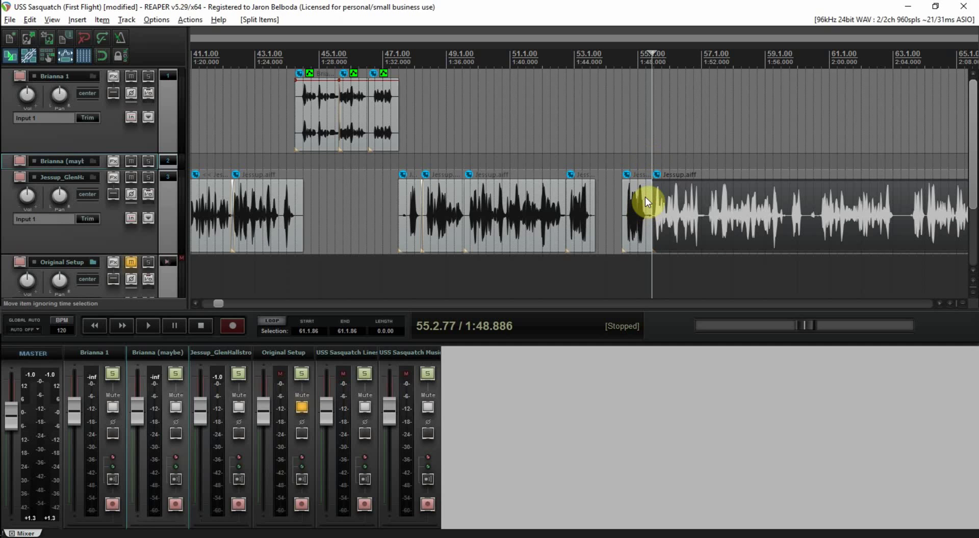
drag(644, 200, 622, 198)
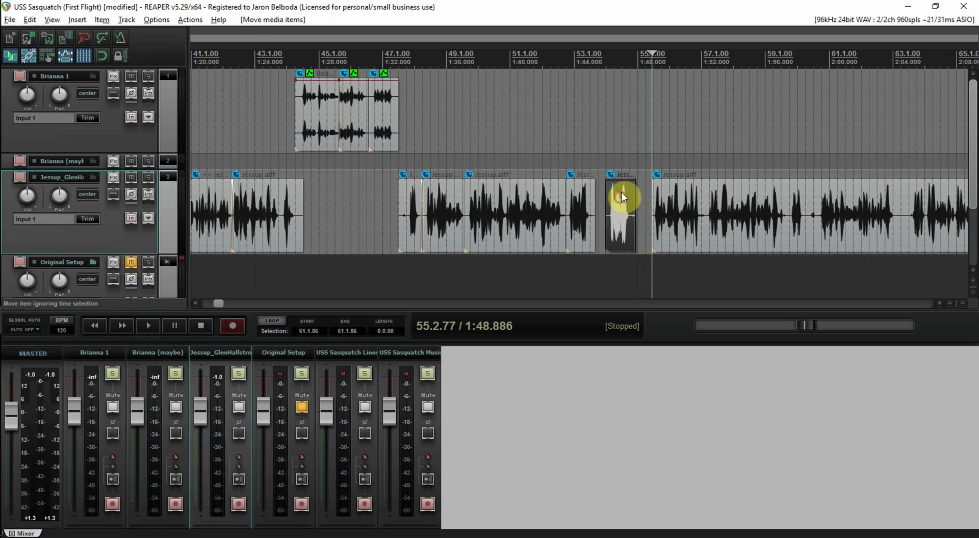
Audition the short Jessup phrase near bar 54 against the preceding clip, then delete it and move the long Jessup clip into its place
click(609, 164)
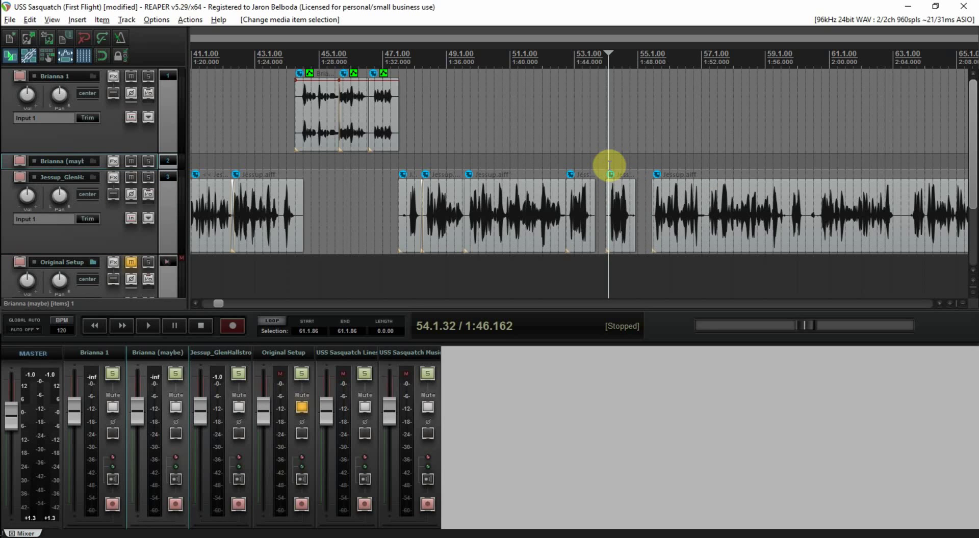
key(space)
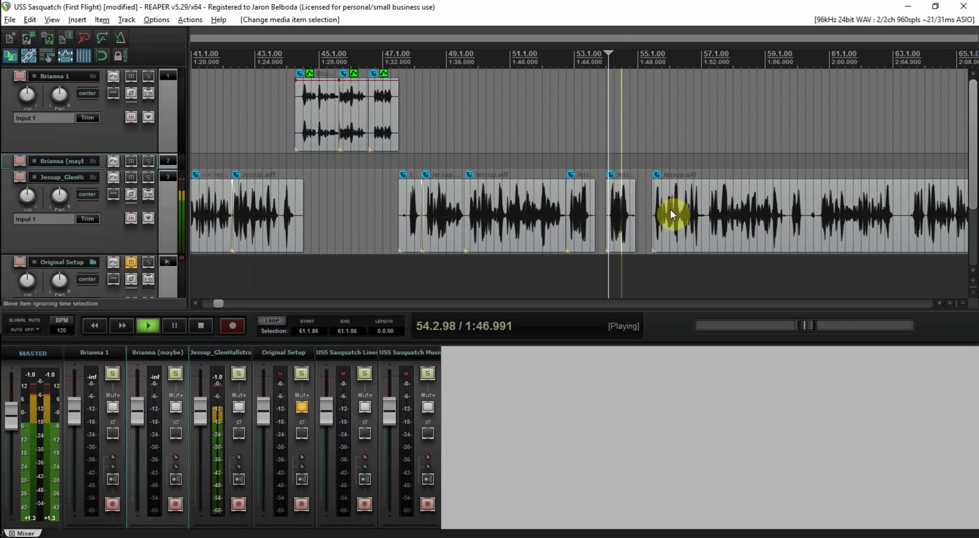
key(space)
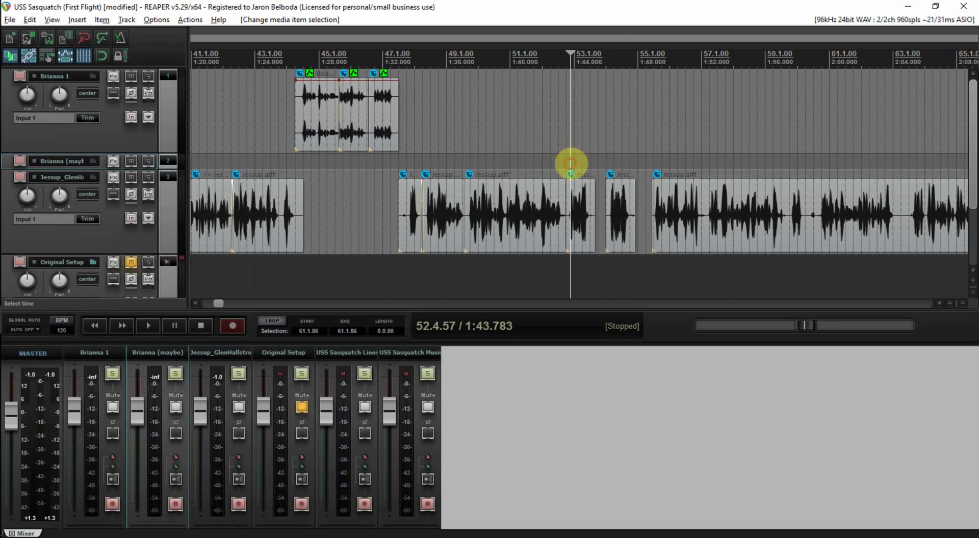
key(space)
key(space)
click(623, 198)
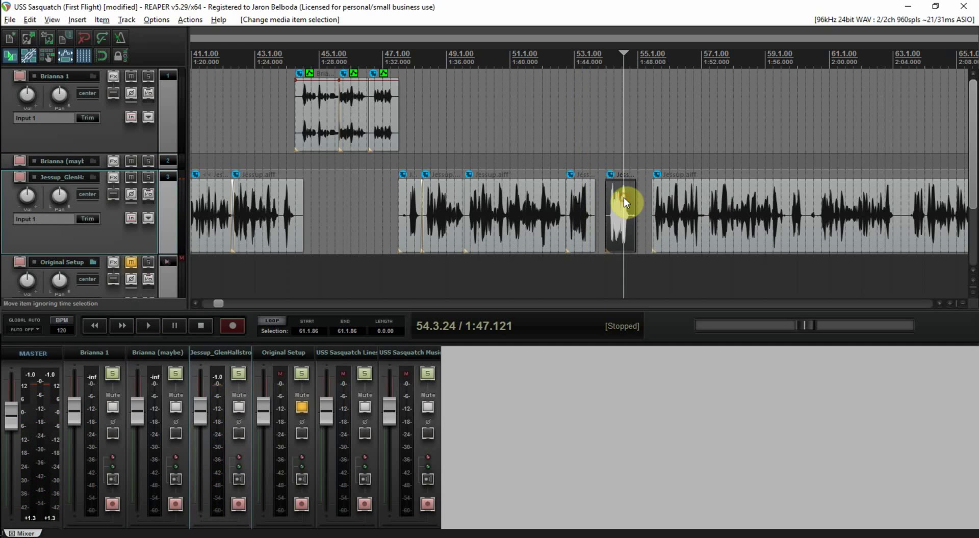
drag(677, 201, 633, 204)
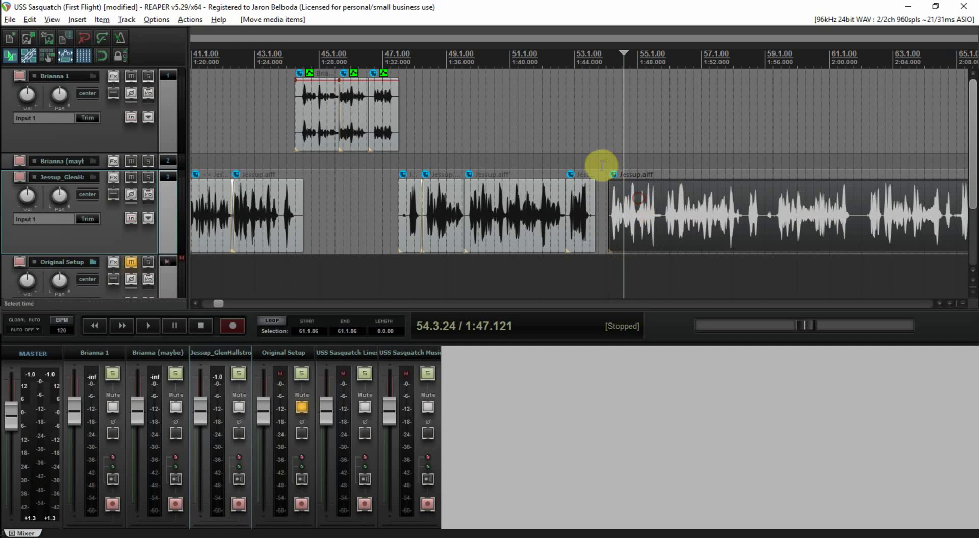
Split the long Jessup clip at 58.2.59 and move its first part earlier to about 53.3 to join the preceding clip
click(602, 165)
key(space)
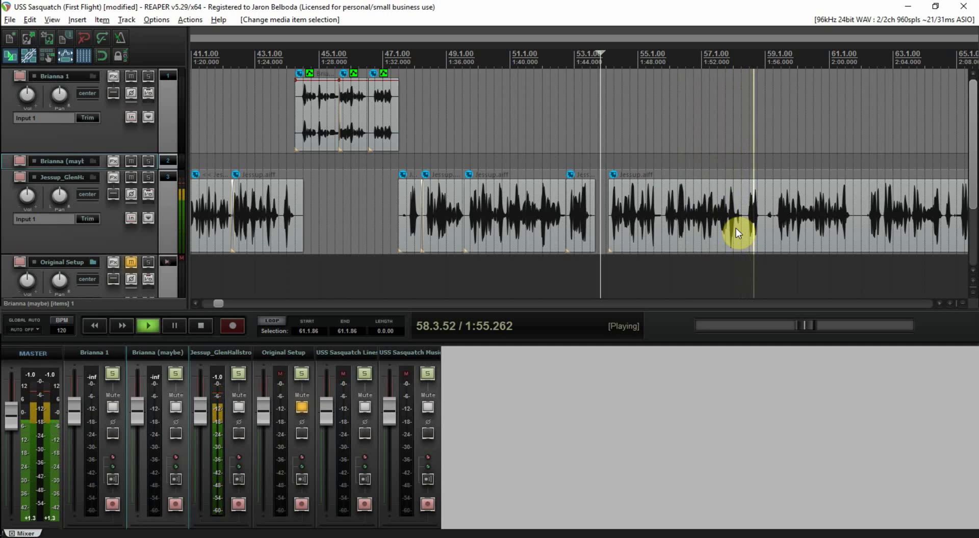
key(space)
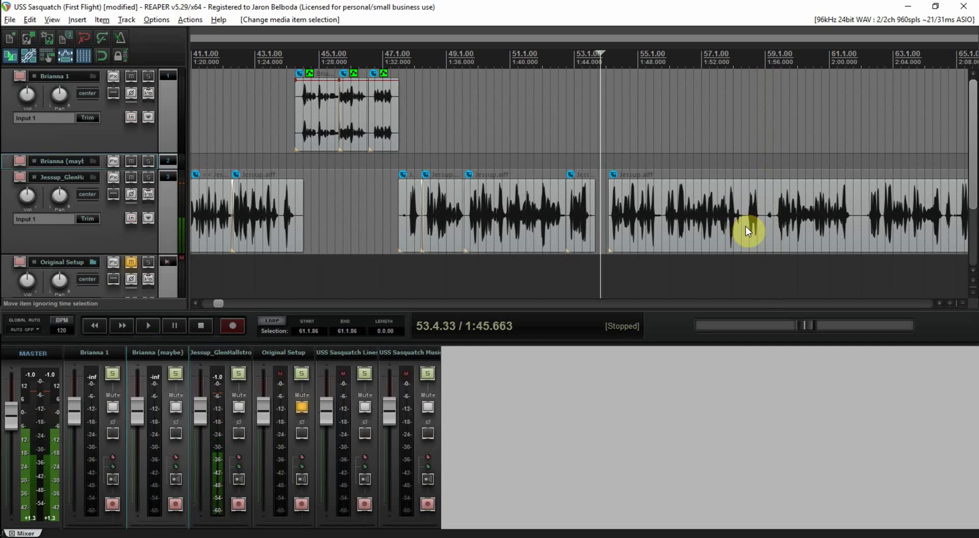
click(746, 228)
key(s)
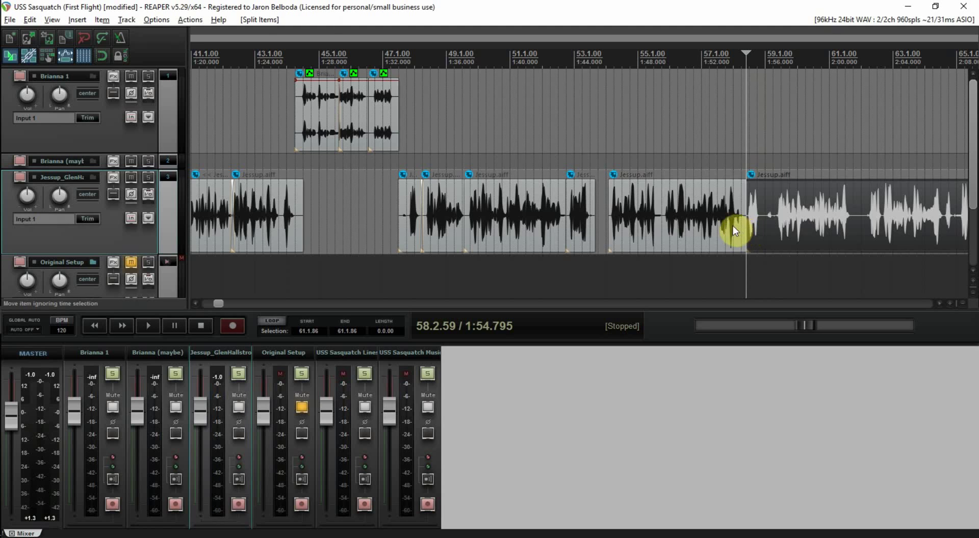
drag(652, 190, 638, 193)
click(582, 168)
key(space)
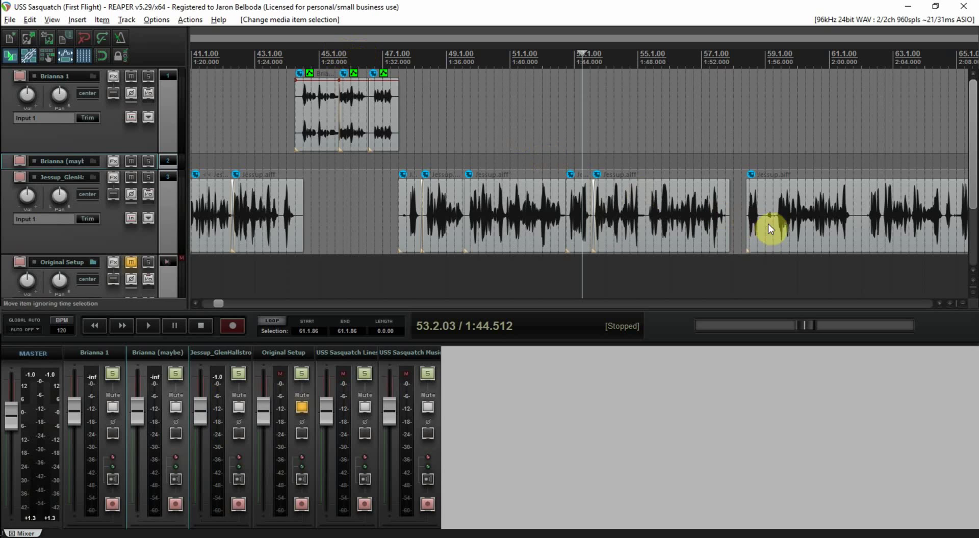
Move the remaining long Jessup clip to about 58.1, shortly after the preceding clip, and play the transition to check the pause
drag(769, 207, 752, 210)
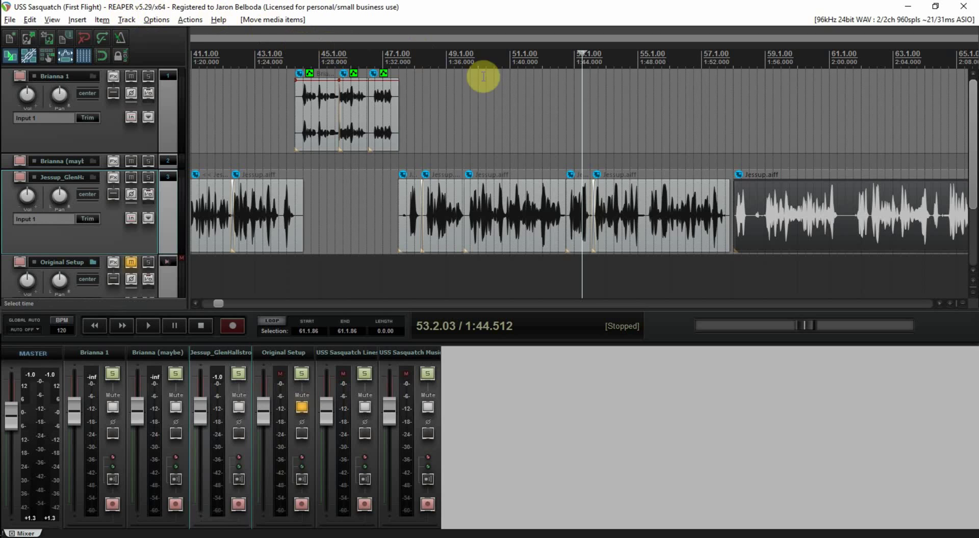
click(721, 167)
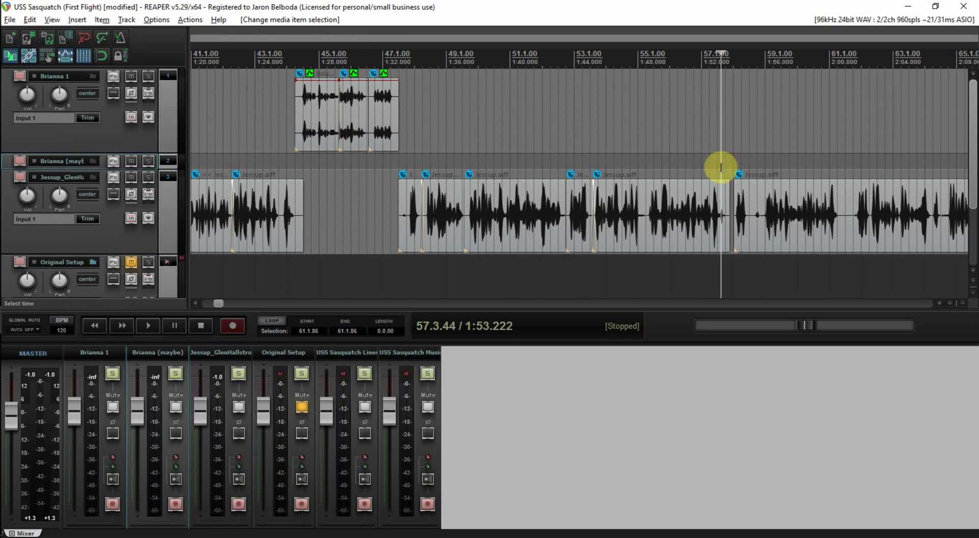
scroll(720, 167, up, 4)
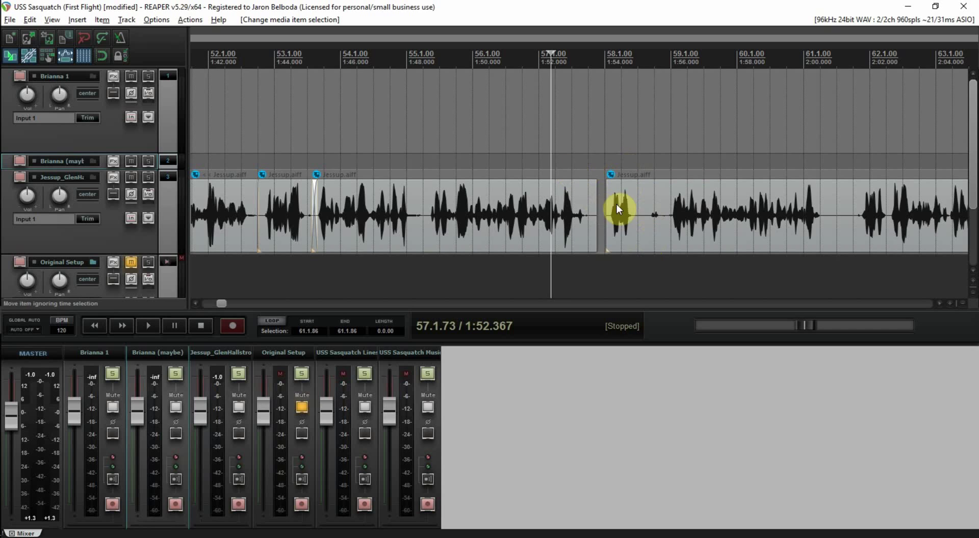
key(space)
key(space)
click(567, 163)
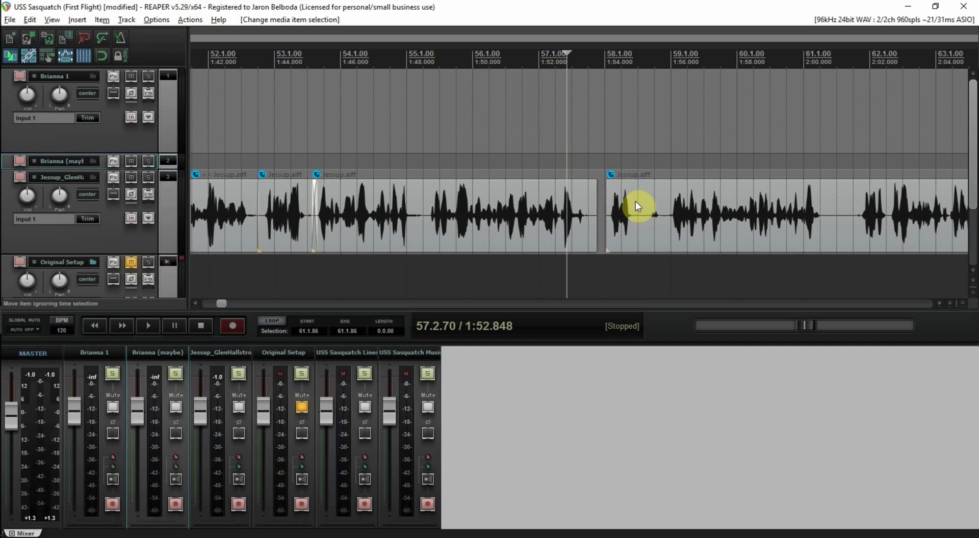
mouse_move(635, 201)
mouse_down()
mouse_move(620, 202)
mouse_move(629, 201)
mouse_up()
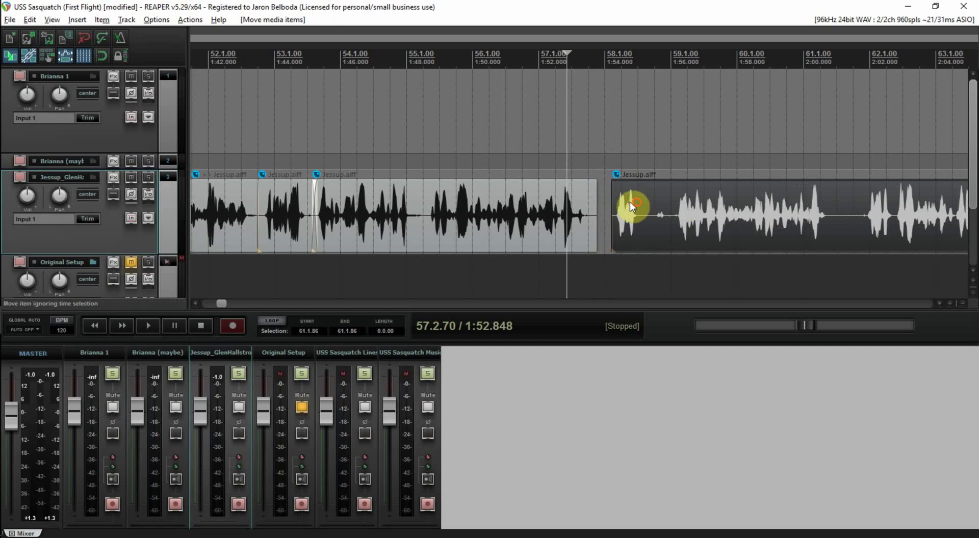
click(541, 151)
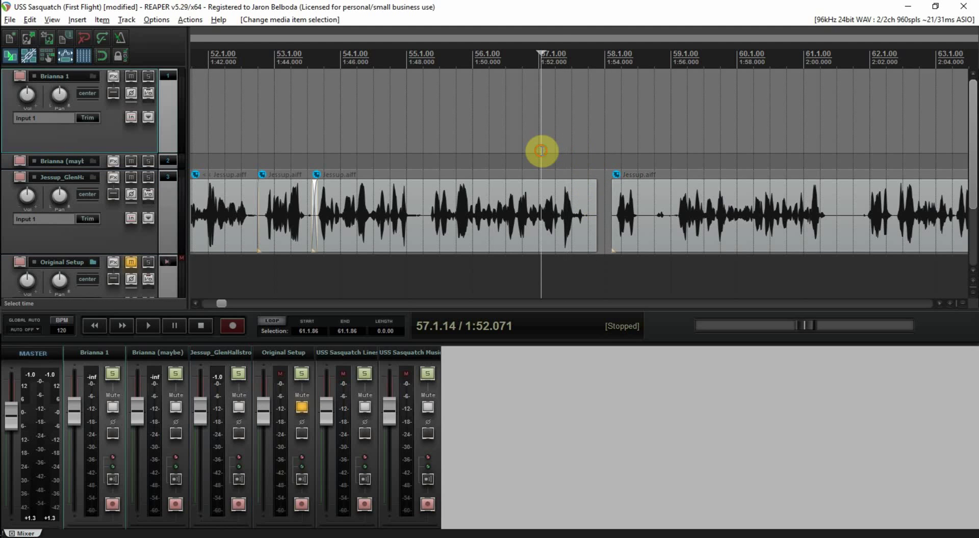
key(space)
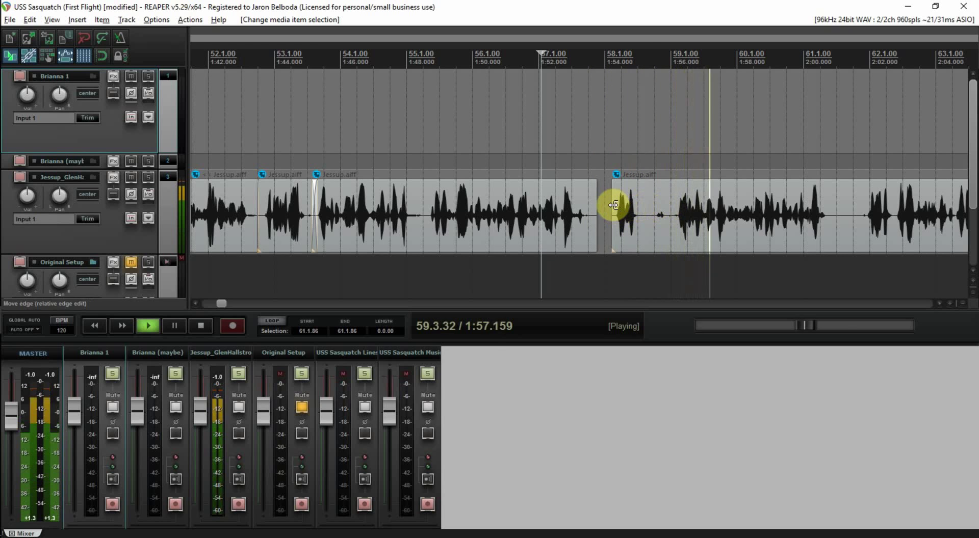
Trim the opening phrase off the remaining long Jessup clip and move the clip earlier to 57.4.14, overlapping the preceding clip's end
drag(613, 205, 670, 205)
key(space)
drag(738, 199, 660, 189)
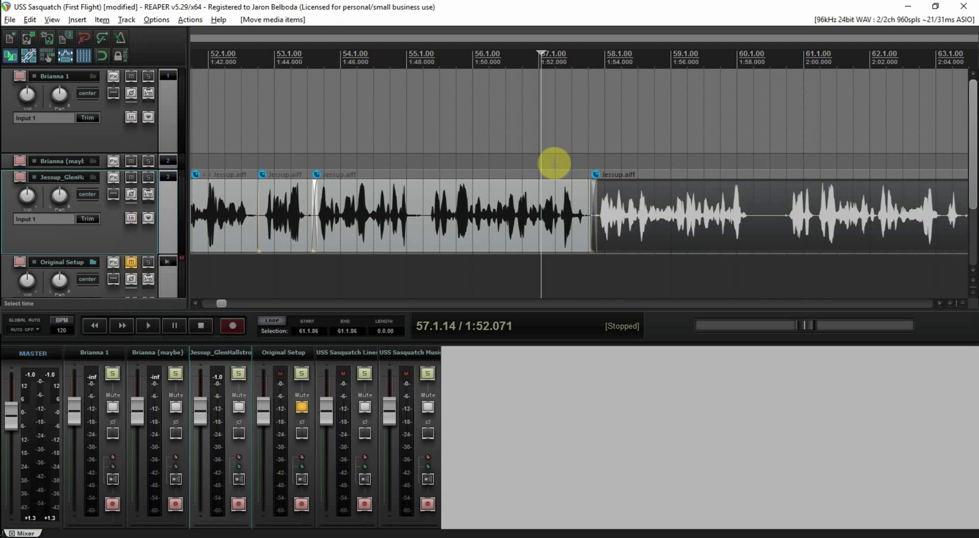
Play through the new join and split the long Jessup clip in the pause at 60.2.02
click(518, 163)
key(space)
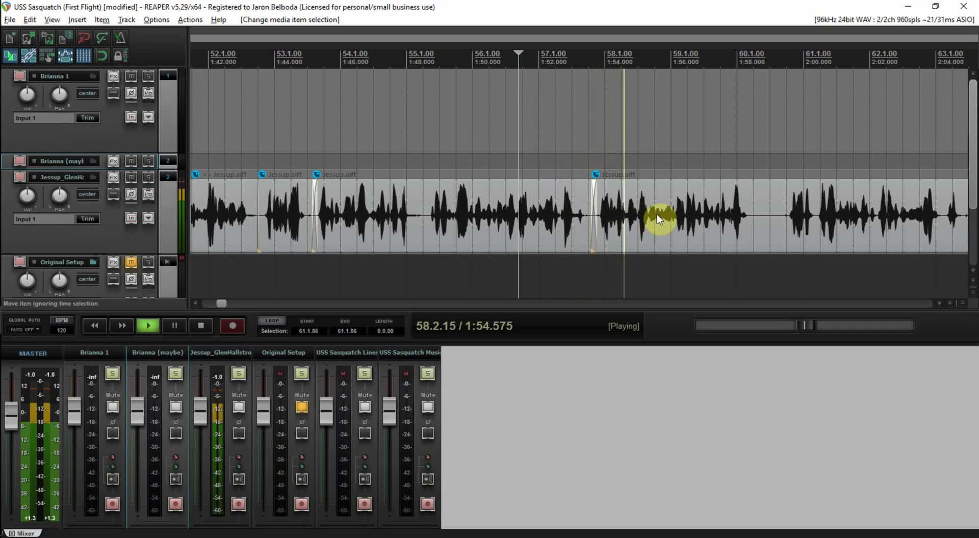
click(753, 228)
key(space)
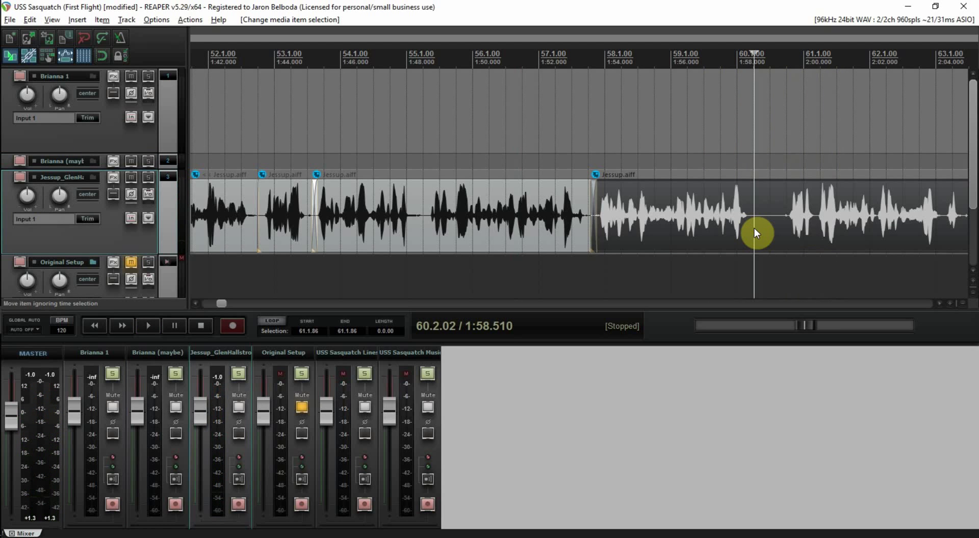
key(s)
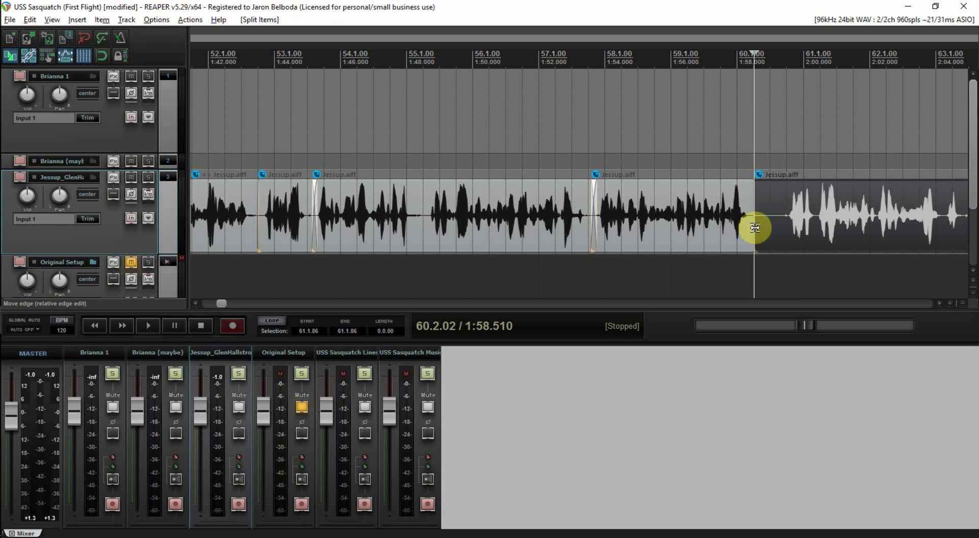
Switch to the Word script, check Jessup's speech against the edited lines, and return to REAPER
key(alt+Tab)
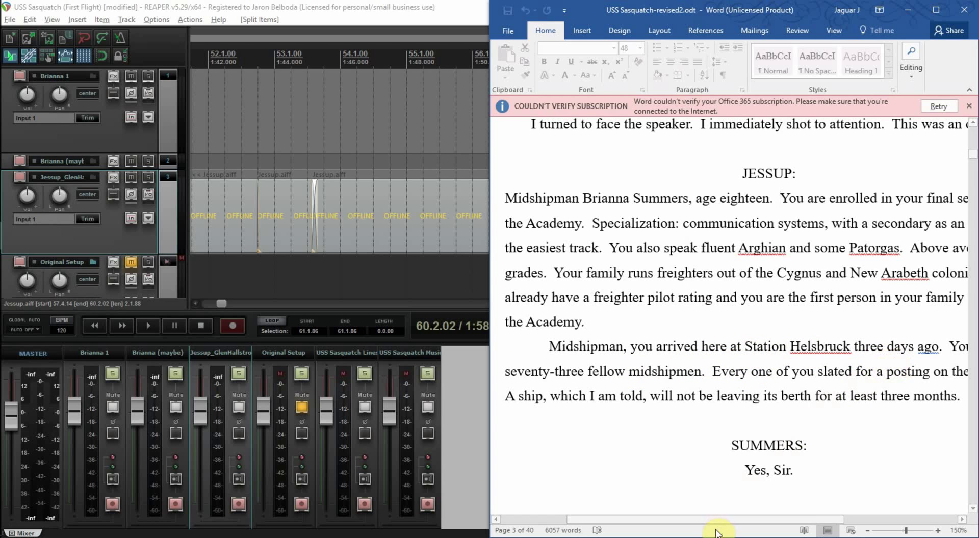
drag(712, 522, 739, 518)
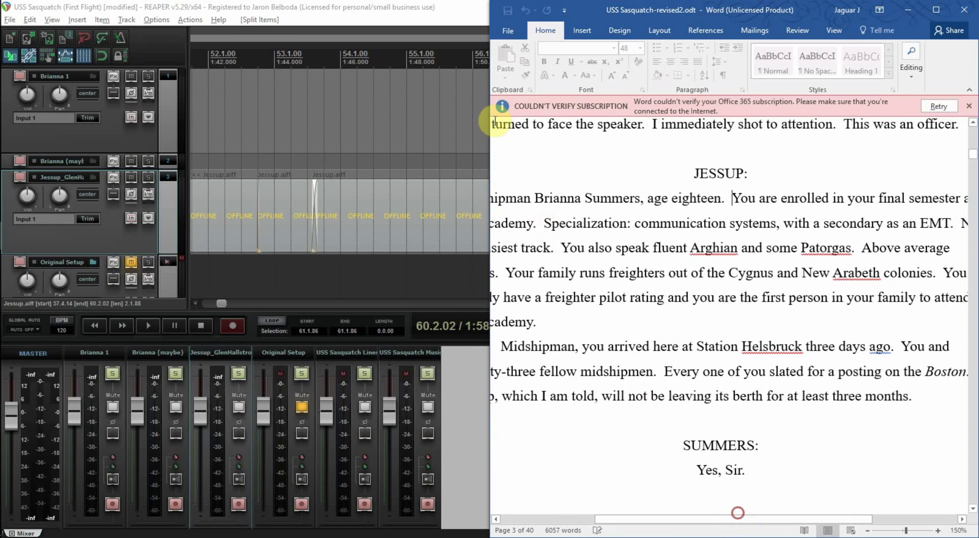
double_click(431, 7)
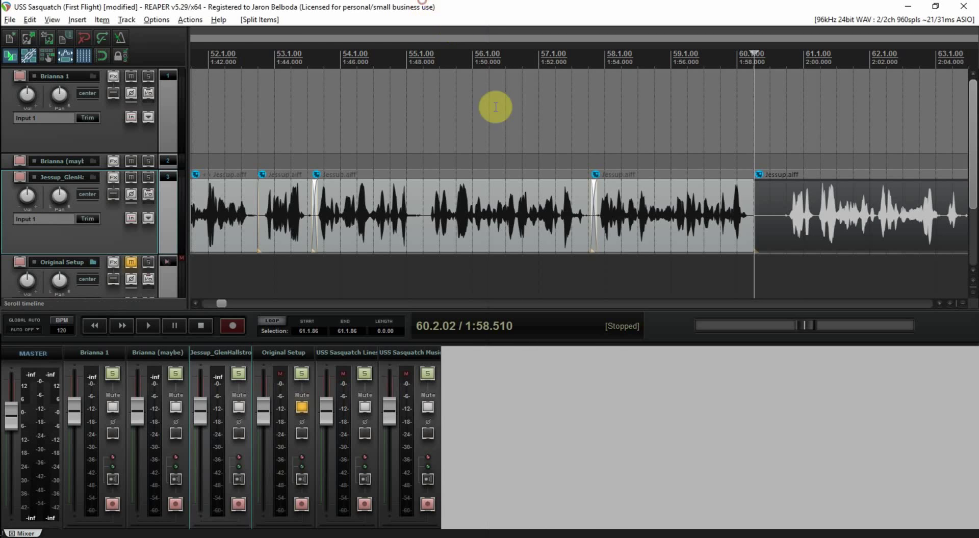
Play the Jessup dialogue on from 59.3.99 and split the remaining clip at 69.4.39, after the last phrase heard
click(720, 170)
key(space)
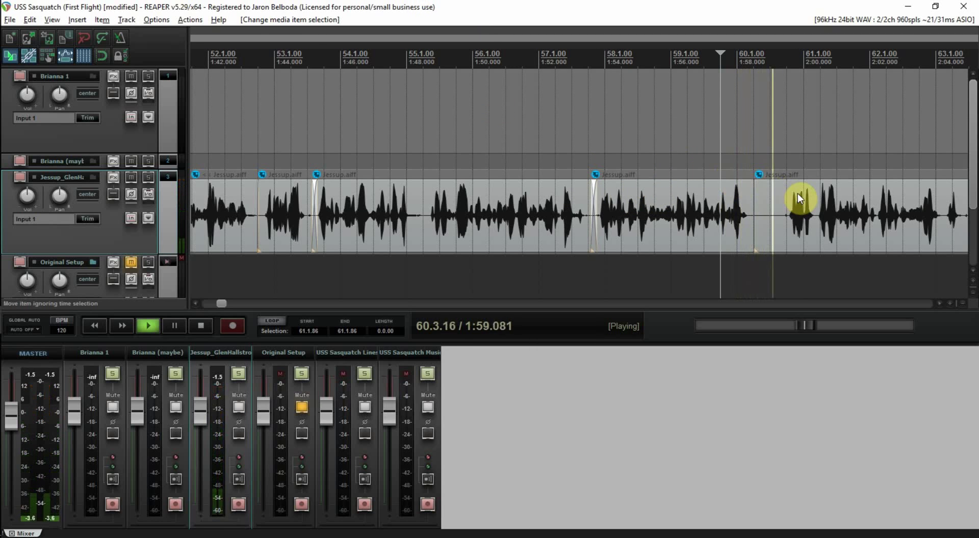
scroll(808, 200, down, 2)
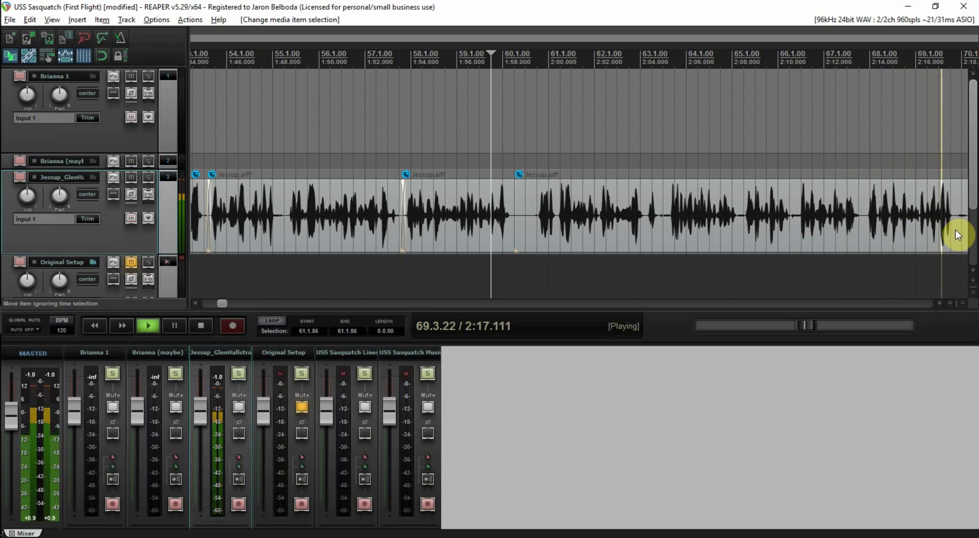
key(space)
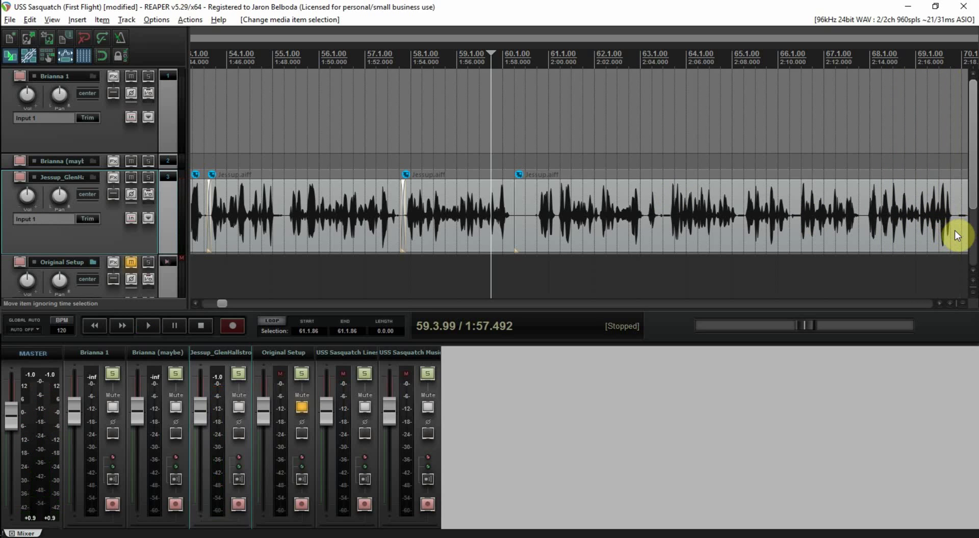
click(954, 230)
key(s)
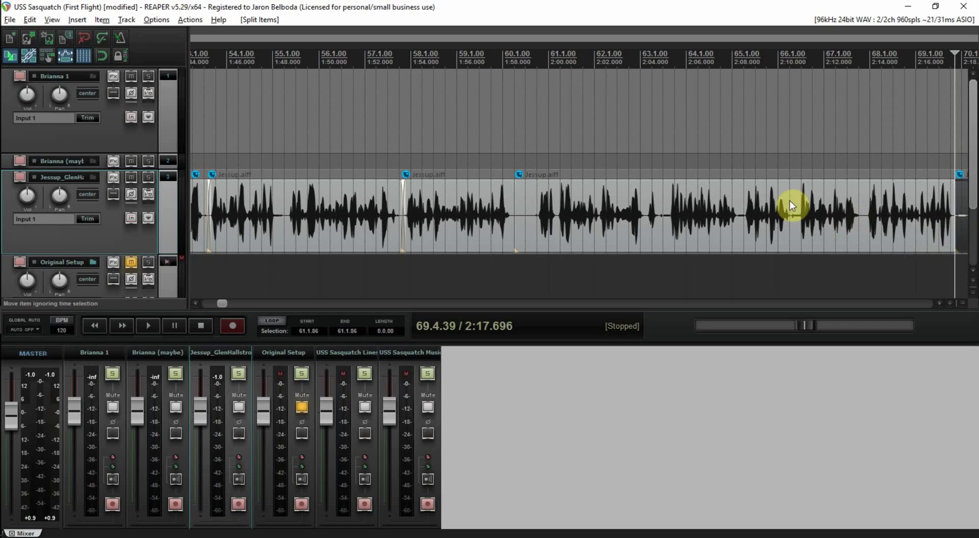
Replay the start of the Jessup clip after 60.2.02, repeating the passage around 62.2 to 62.3 to examine its delivery
click(526, 168)
key(space)
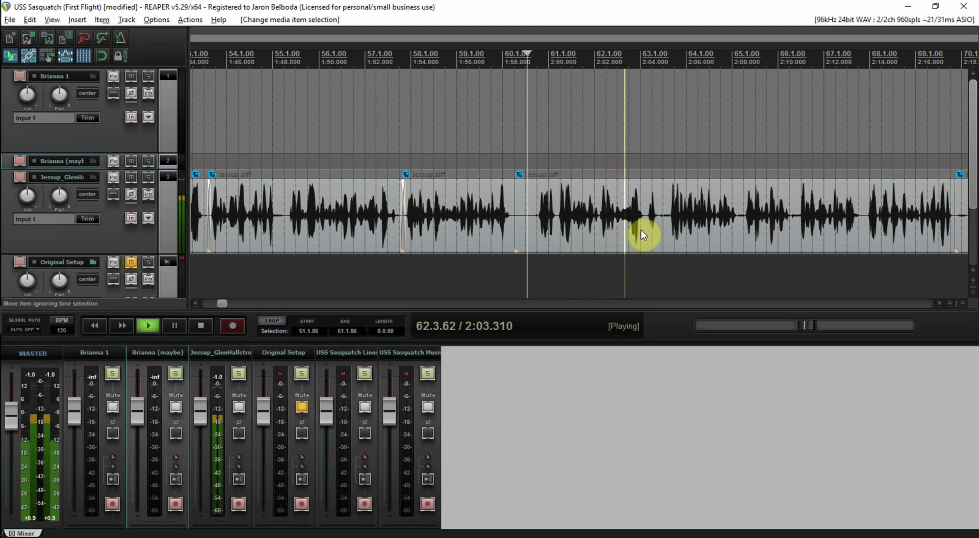
click(614, 177)
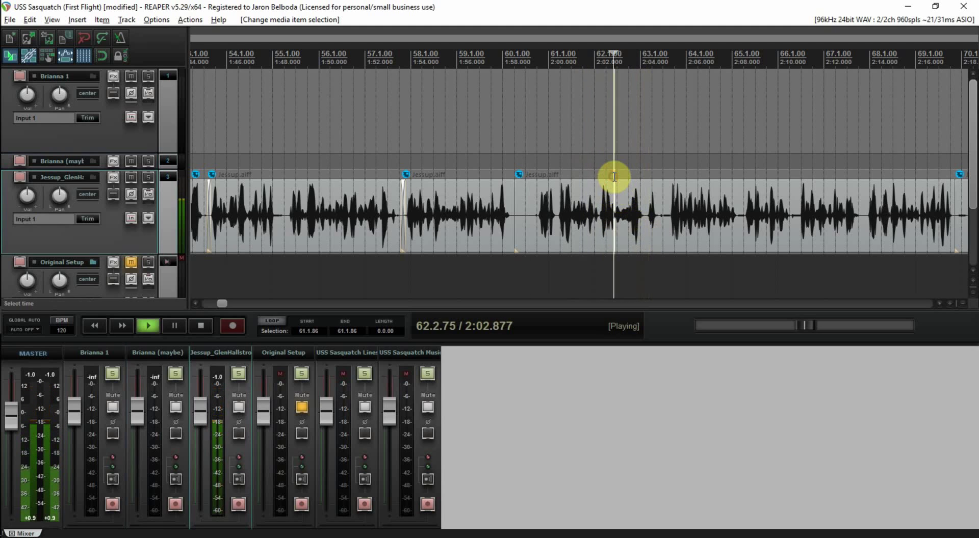
key(space)
click(594, 176)
key(space)
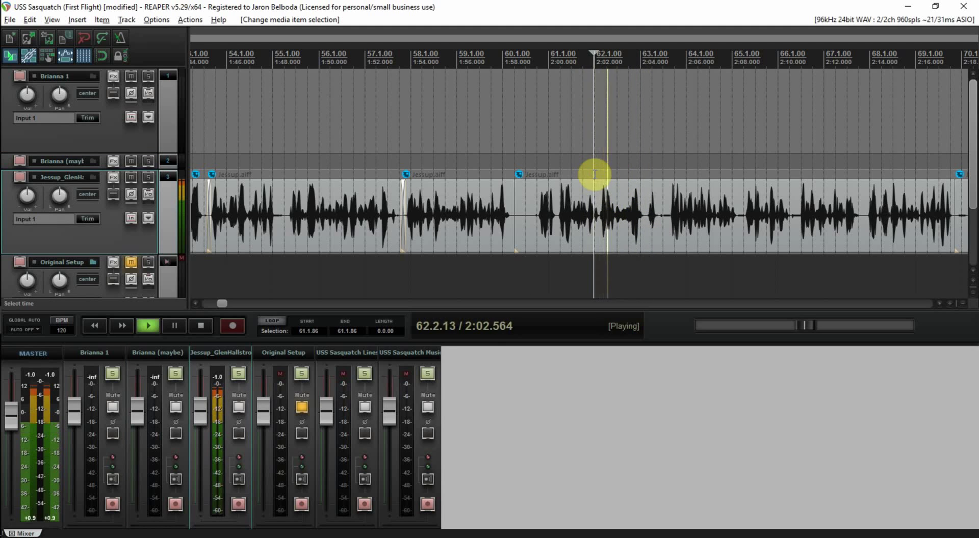
key(space)
click(622, 222)
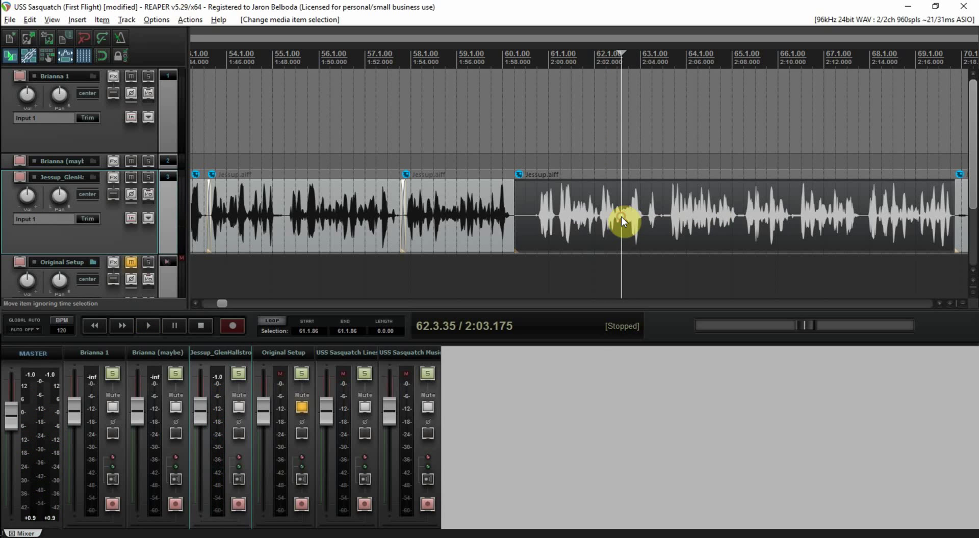
key(space)
key(space)
Replay short passages of the Jessup clip from about 62.2.6 to find where the unwanted words begin
scroll(622, 220, up, 8)
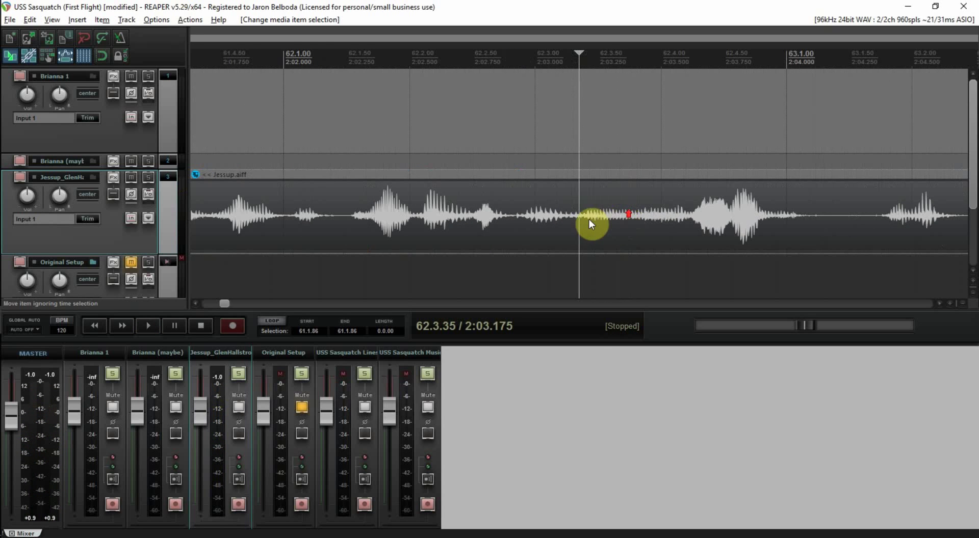
click(480, 164)
key(space)
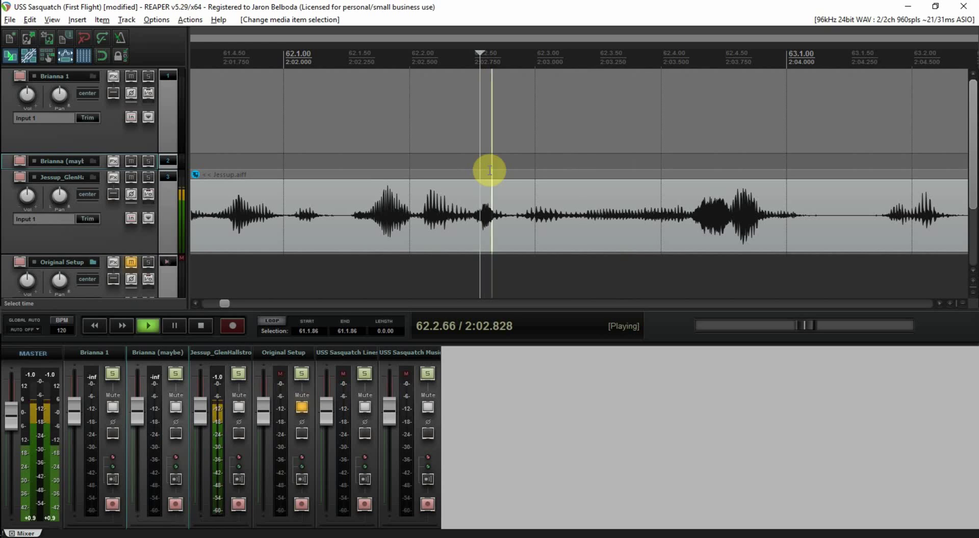
key(space)
click(498, 174)
key(space)
key(space)
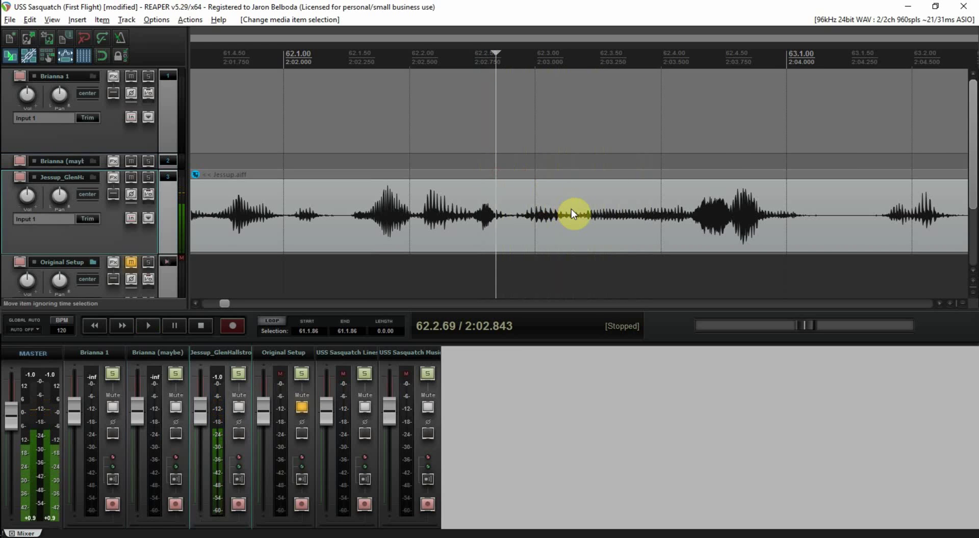
Pinpoint the gap between words near 62.3 and split the Jessup clip at 62.3.36
key(space)
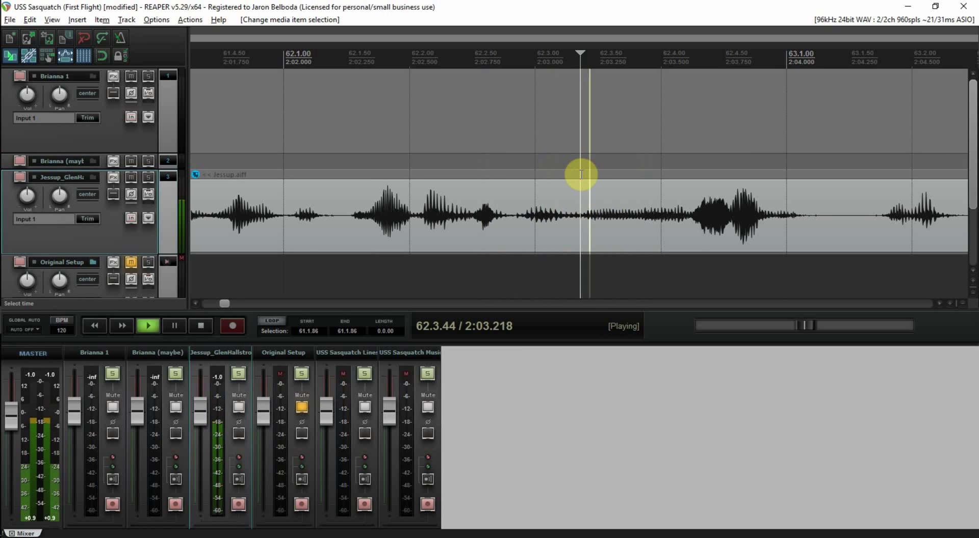
key(space)
click(577, 186)
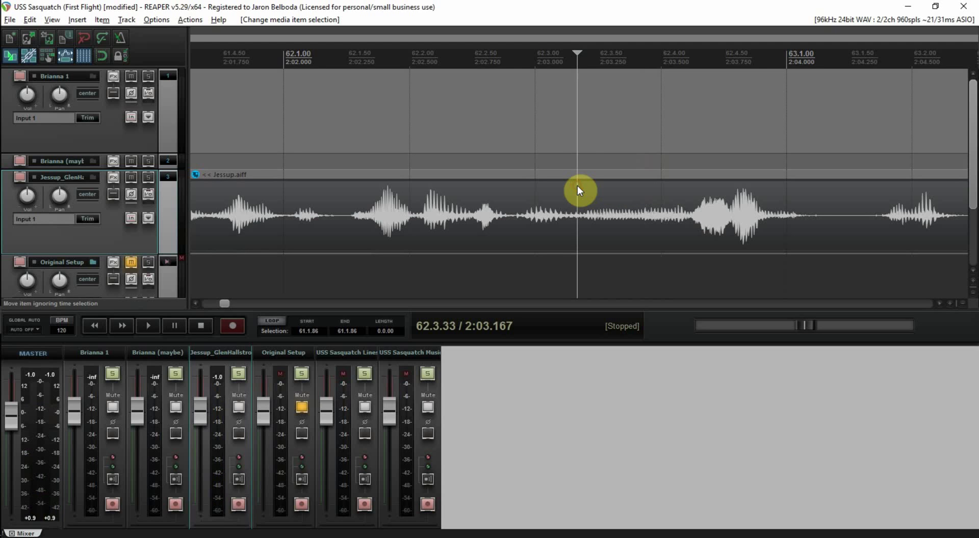
click(578, 186)
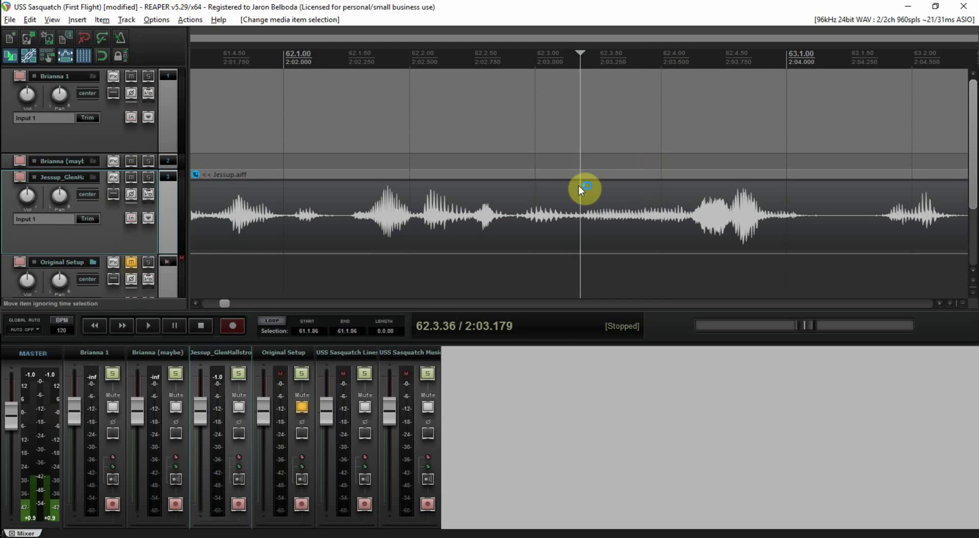
key(space)
key(space)
click(578, 185)
key(s)
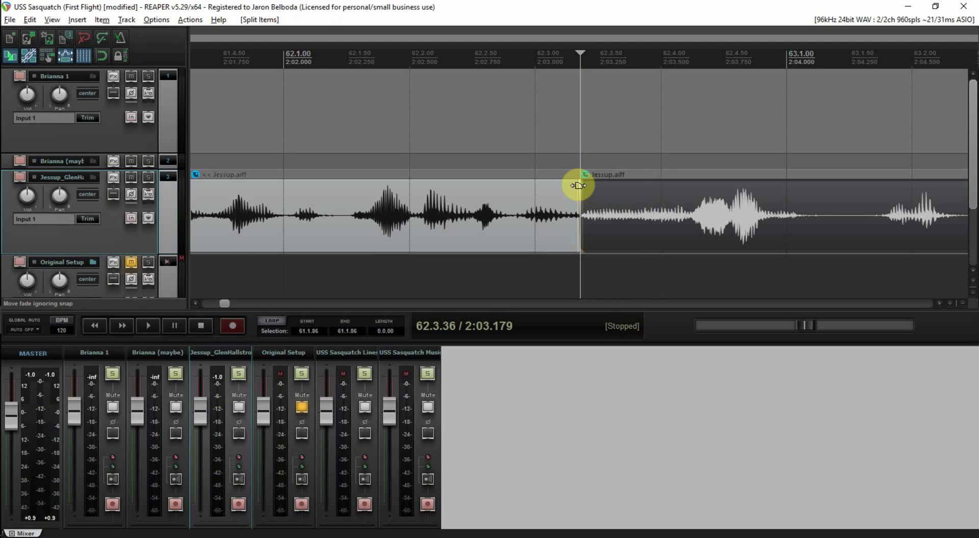
Play the Jessup clip on from about 63.4 and split it at 65.2.12, just before the next phrase starts
scroll(597, 189, down, 7)
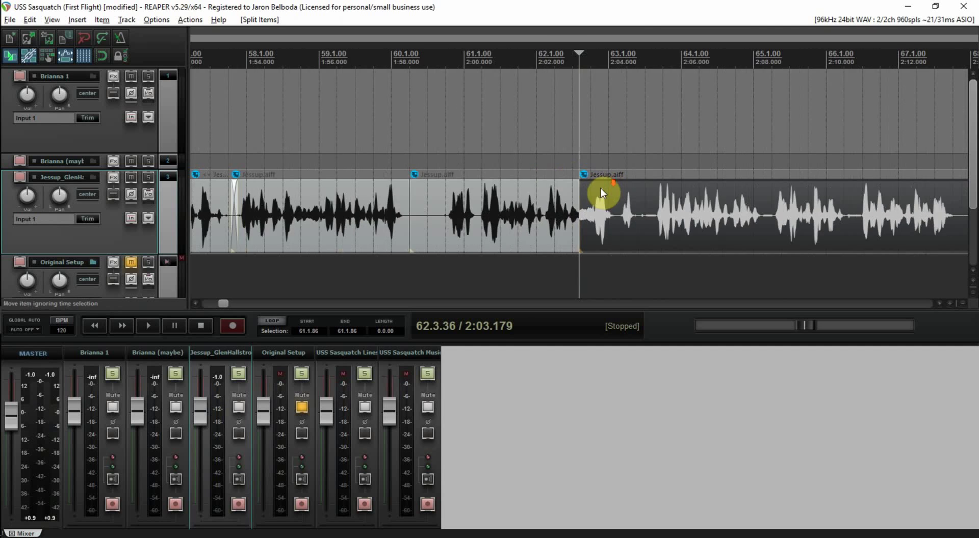
click(622, 159)
key(space)
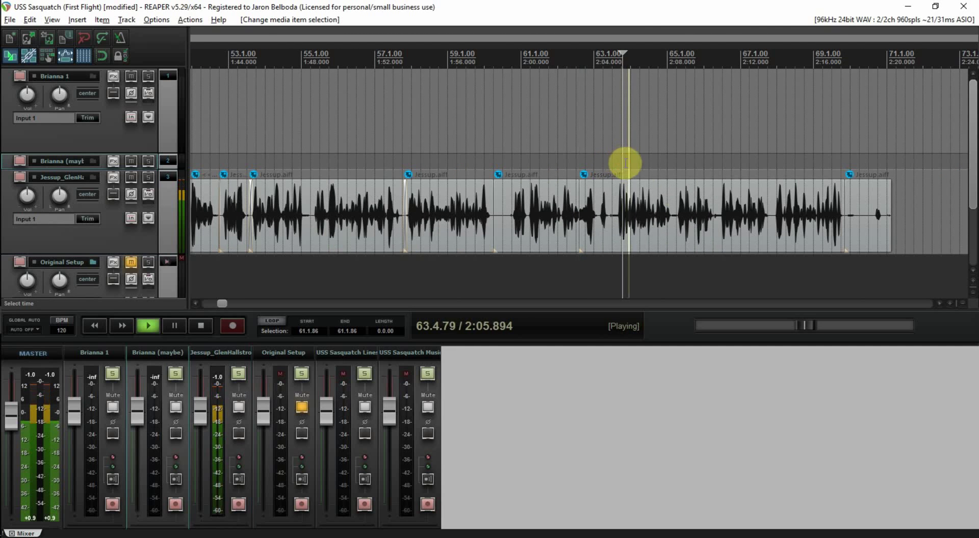
key(space)
click(676, 227)
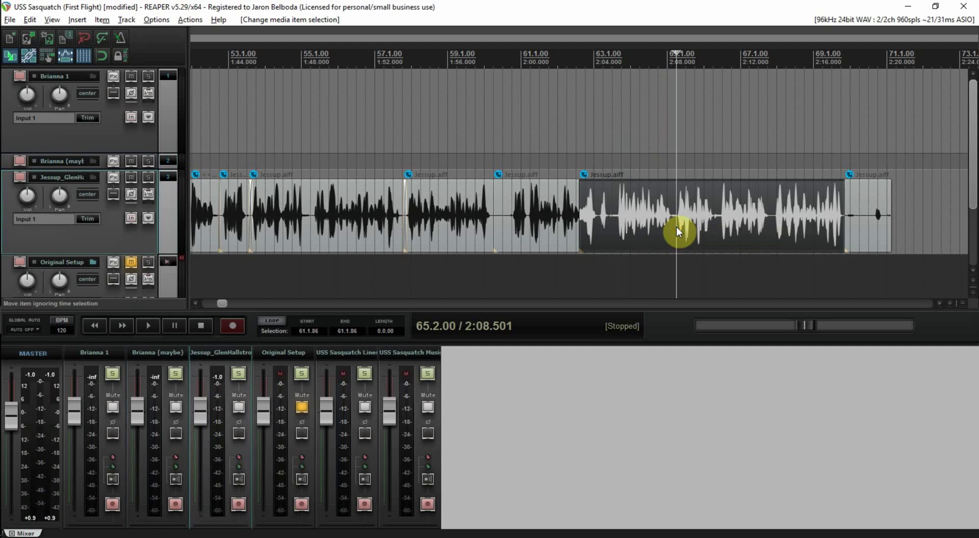
scroll(676, 227, up, 3)
scroll(677, 228, up, 4)
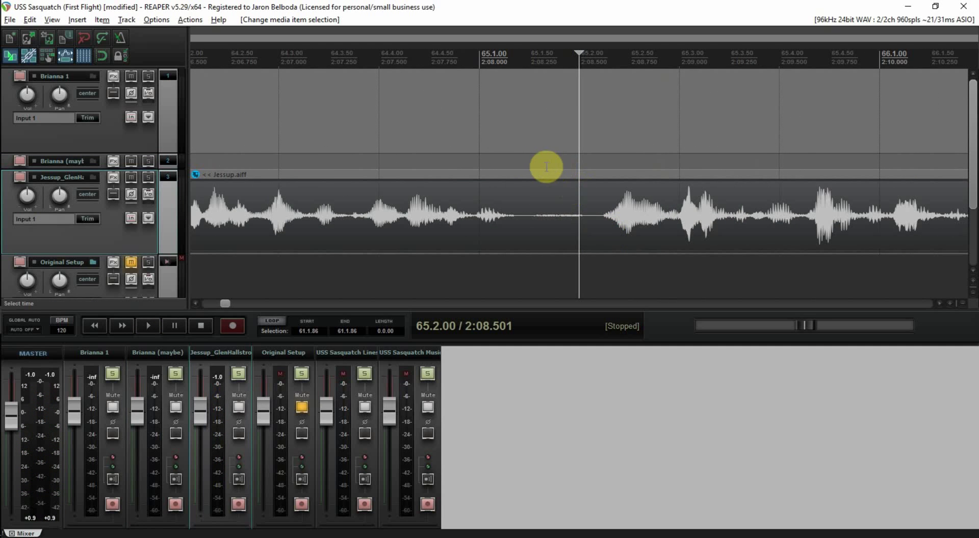
click(533, 166)
key(space)
key(space)
key(space)
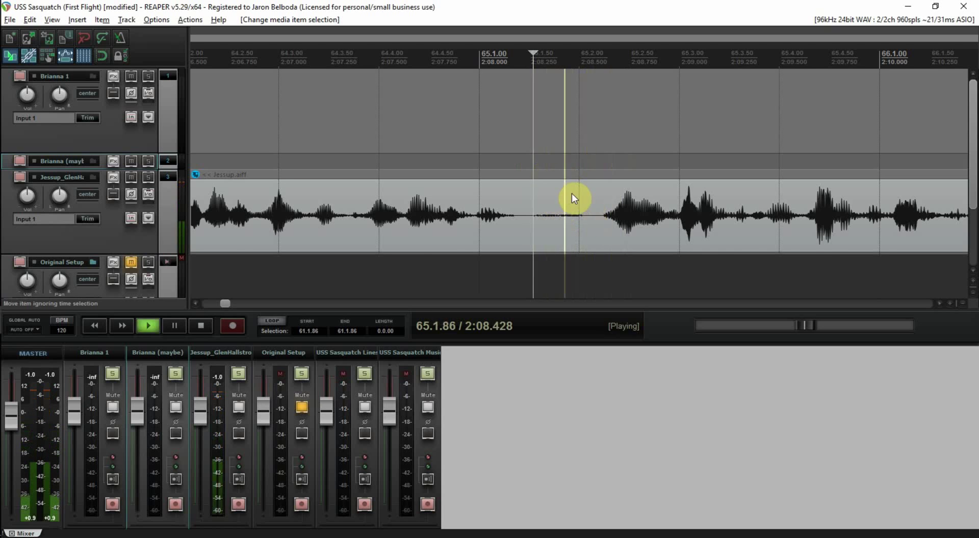
key(space)
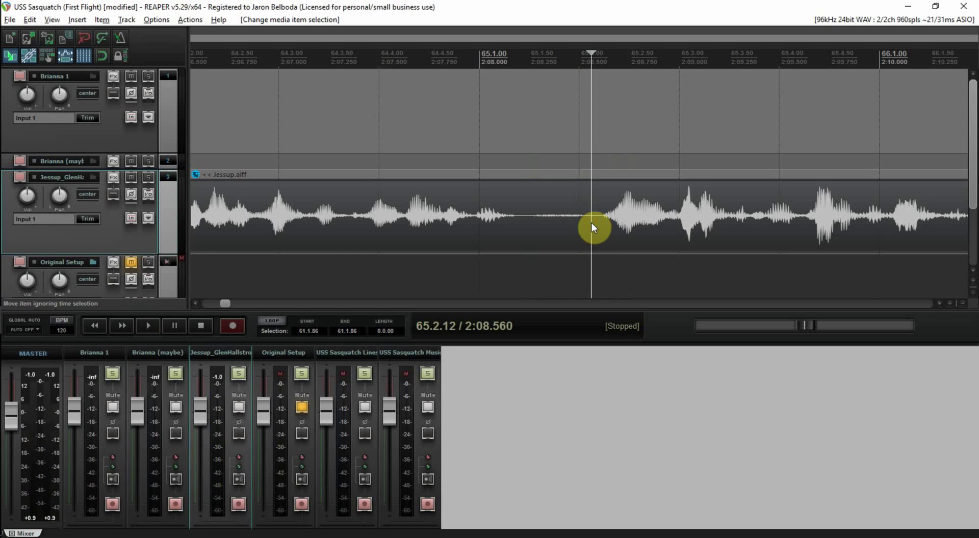
key(s)
Delete the Jessup section between 62.3.36 and 65.2.12 and move the following clip earlier to about 63.2
click(535, 220)
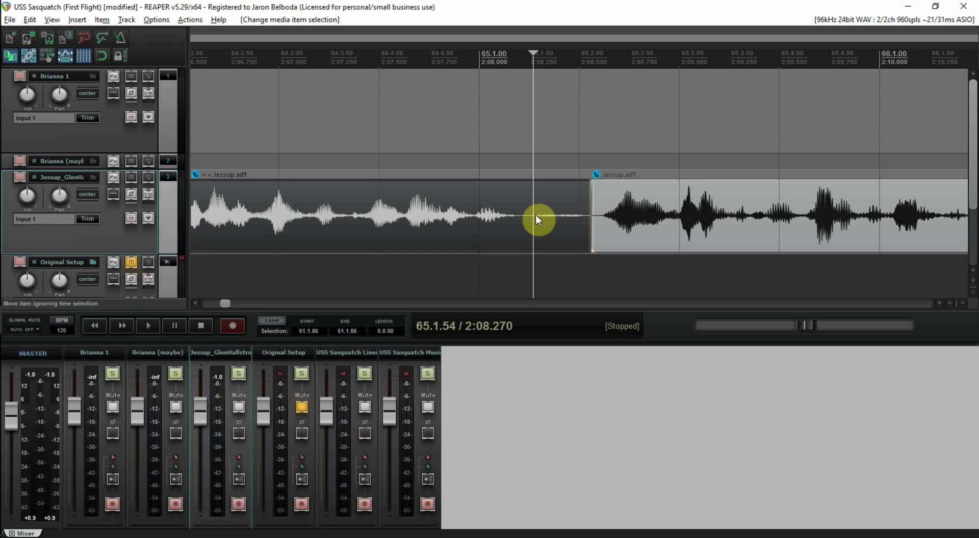
key(Delete)
scroll(537, 215, down, 1)
scroll(536, 215, down, 5)
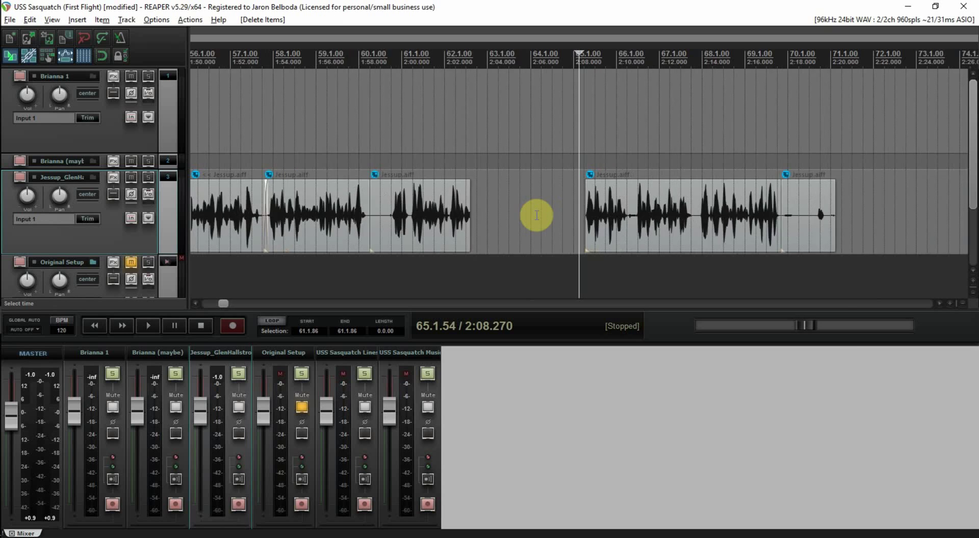
drag(662, 209, 599, 208)
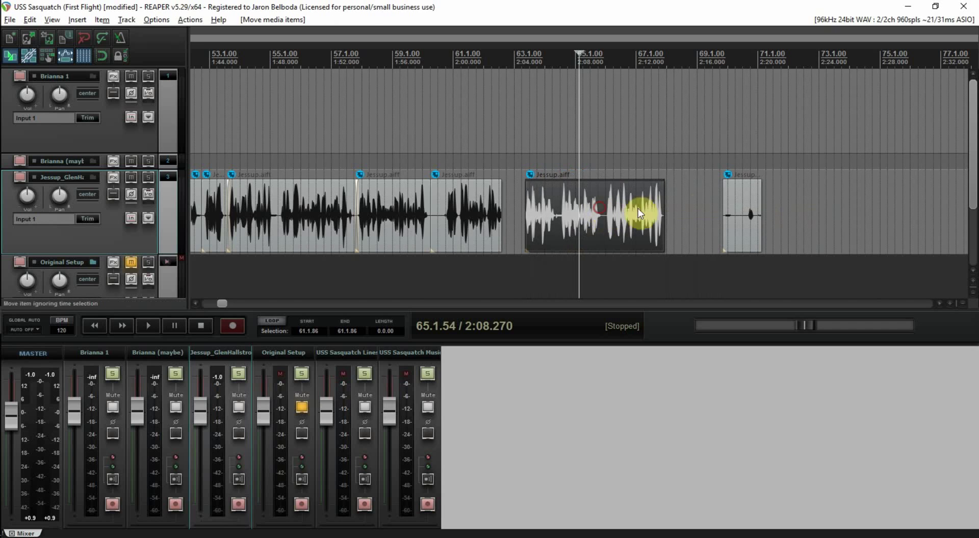
Extend the end of the moved Jessup clip slightly and delete the short leftover clip after it
mouse_move(663, 208)
mouse_down()
mouse_move(728, 210)
mouse_move(667, 212)
mouse_up()
click(746, 214)
key(Delete)
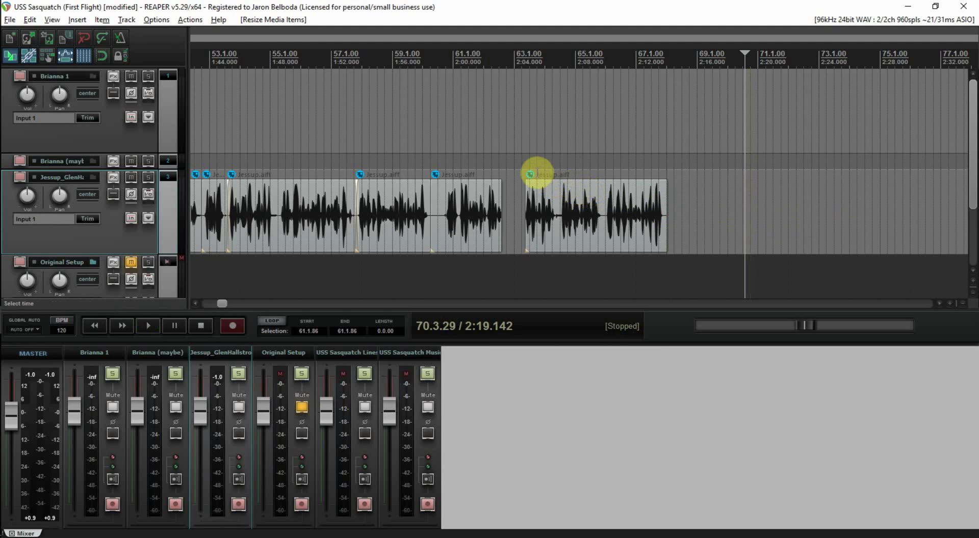
double_click(537, 173)
click(614, 102)
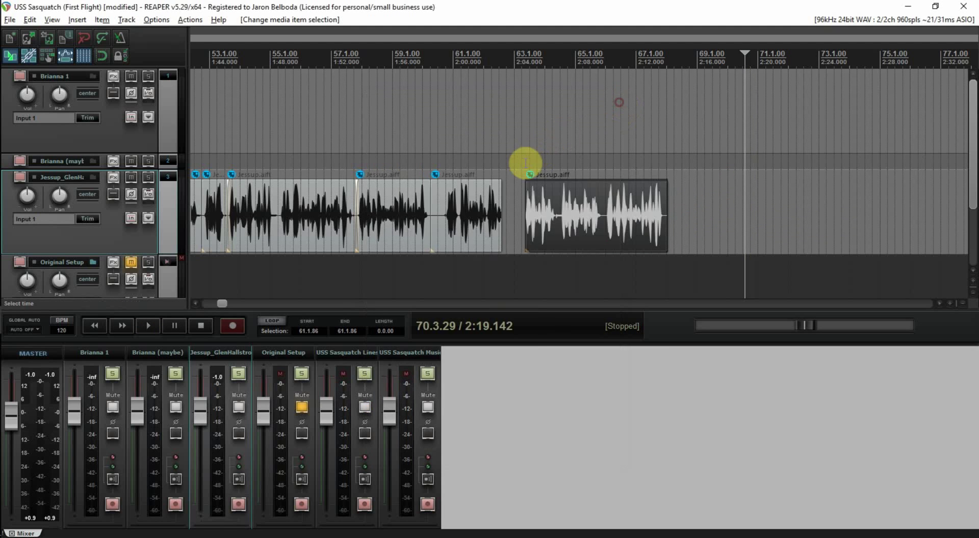
Play the moved Jessup clip and slide it earlier until its start crossfades with the preceding clip at about 62.3.25
click(520, 163)
key(space)
scroll(612, 234, up, 2)
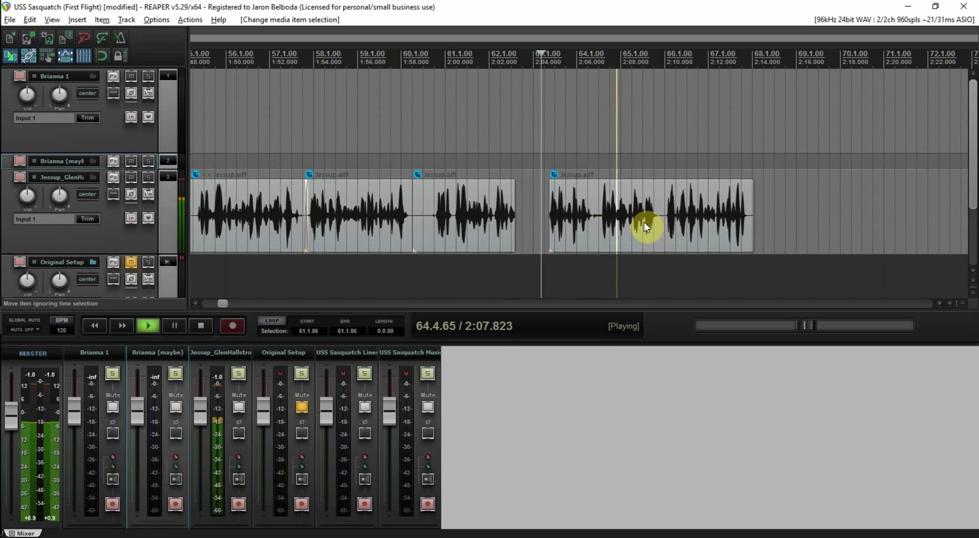
key(space)
click(501, 163)
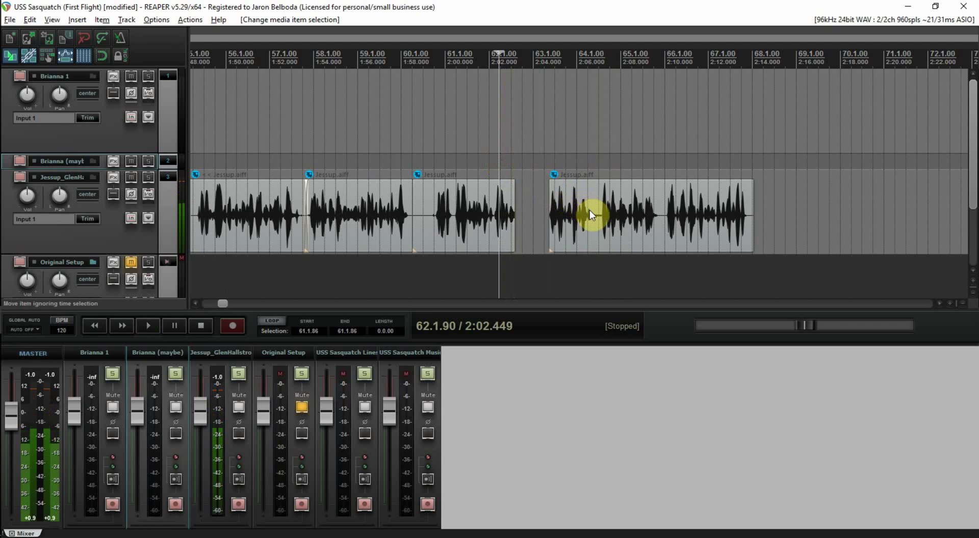
drag(589, 211, 557, 212)
scroll(559, 212, up, 5)
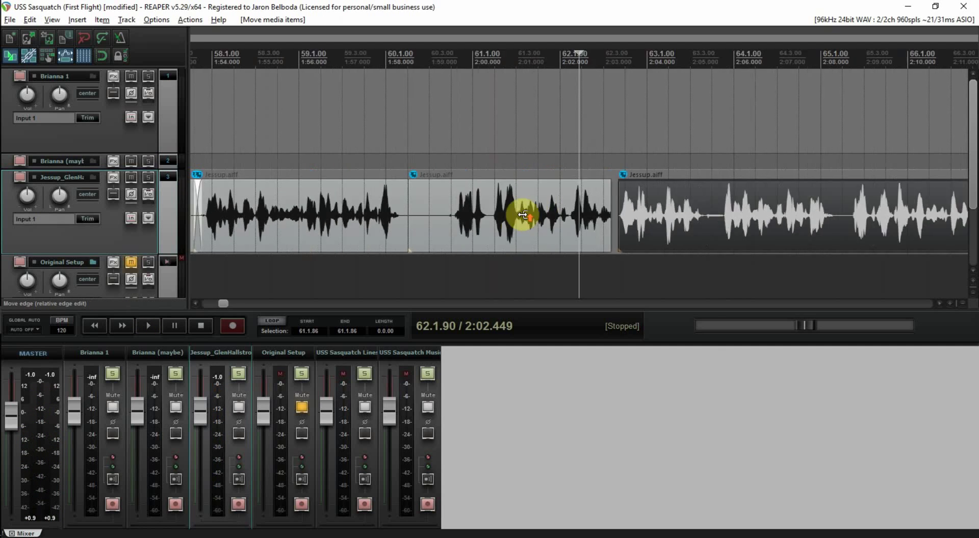
drag(804, 214, 768, 220)
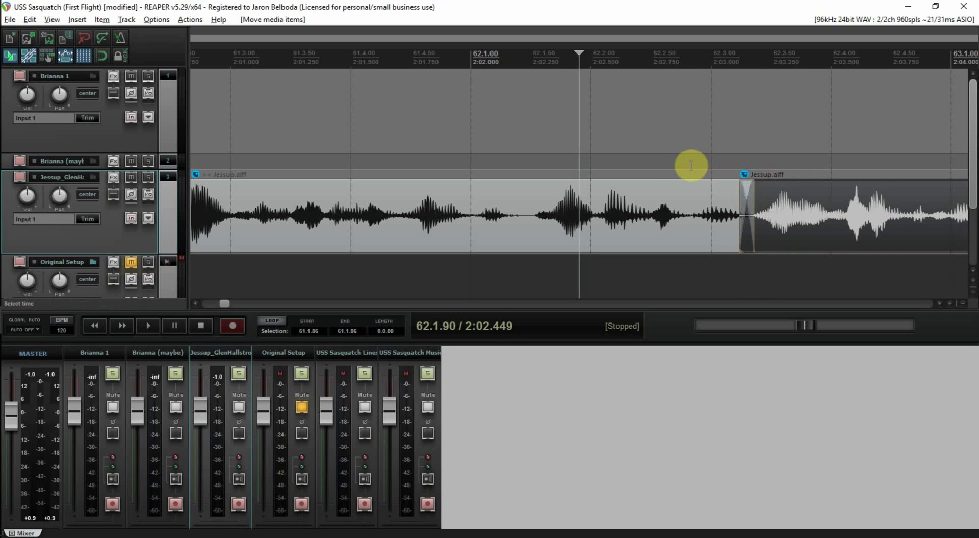
Play across the new join and nudge the second Jessup clip slightly to adjust the crossfade
click(678, 162)
key(space)
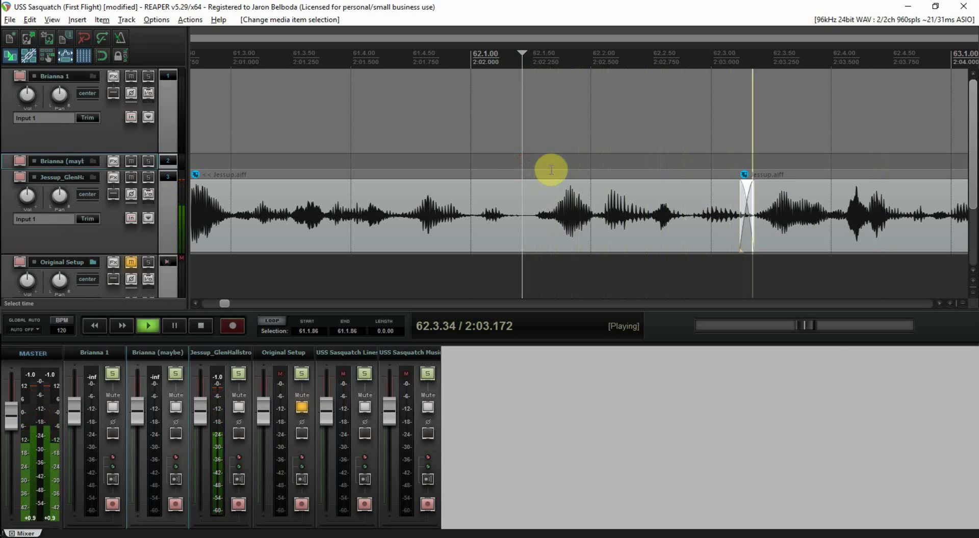
key(space)
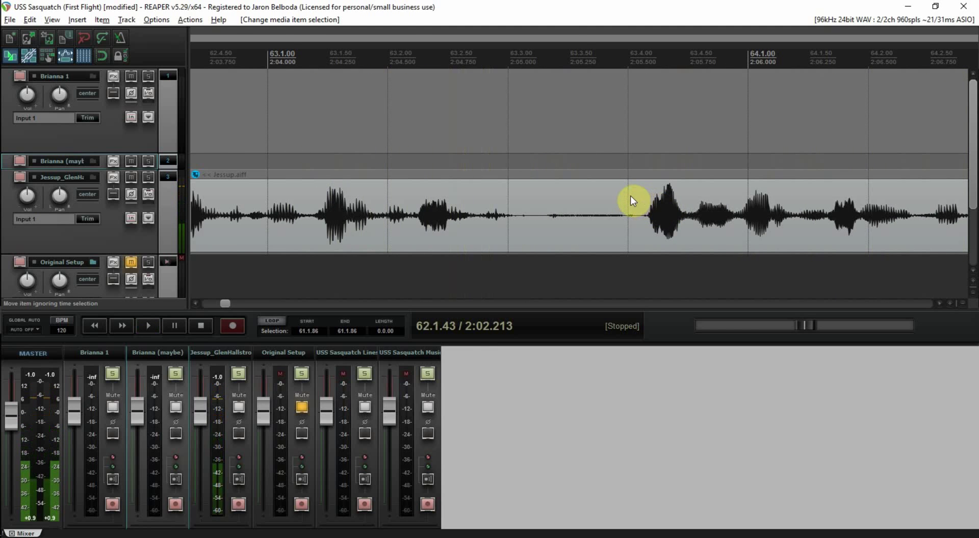
drag(635, 201, 710, 196)
click(673, 170)
key(space)
key(space)
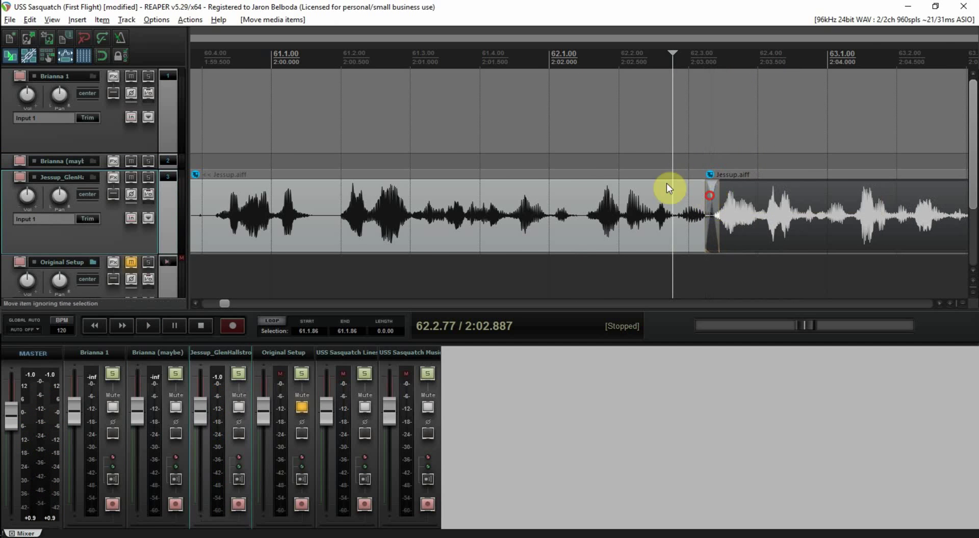
Replay the join from 62.1.66 and fine-tune the second clip's position to start at about 62.3.27
click(596, 163)
key(space)
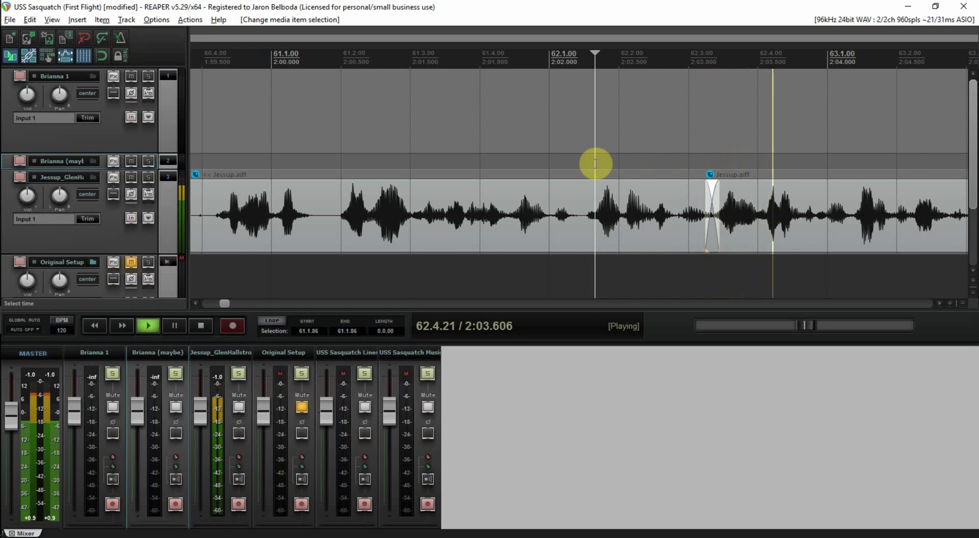
click(735, 196)
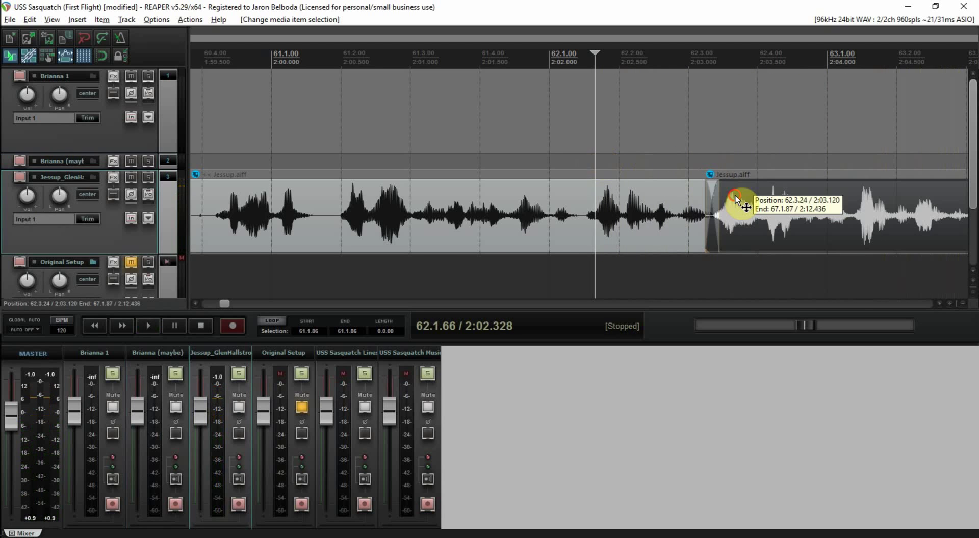
scroll(730, 195, up, 6)
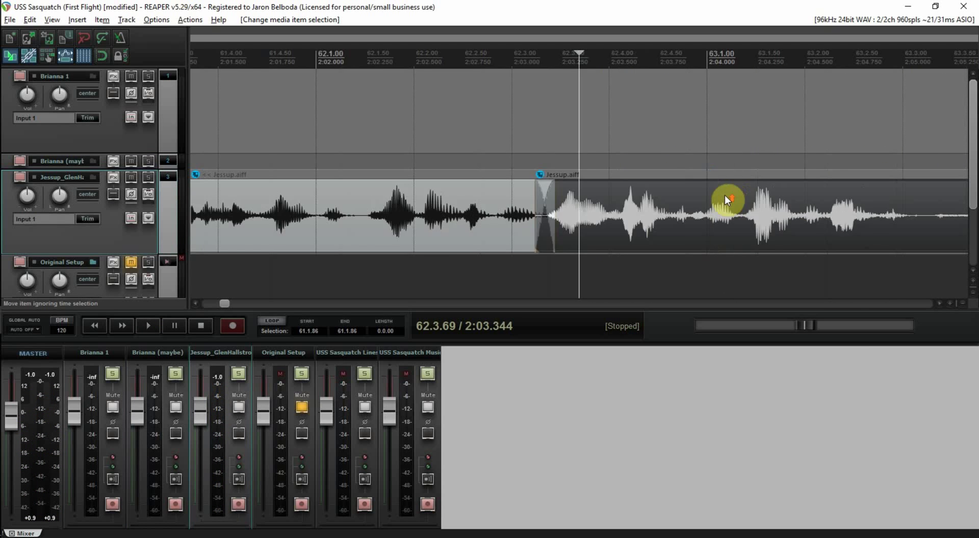
drag(525, 198, 537, 197)
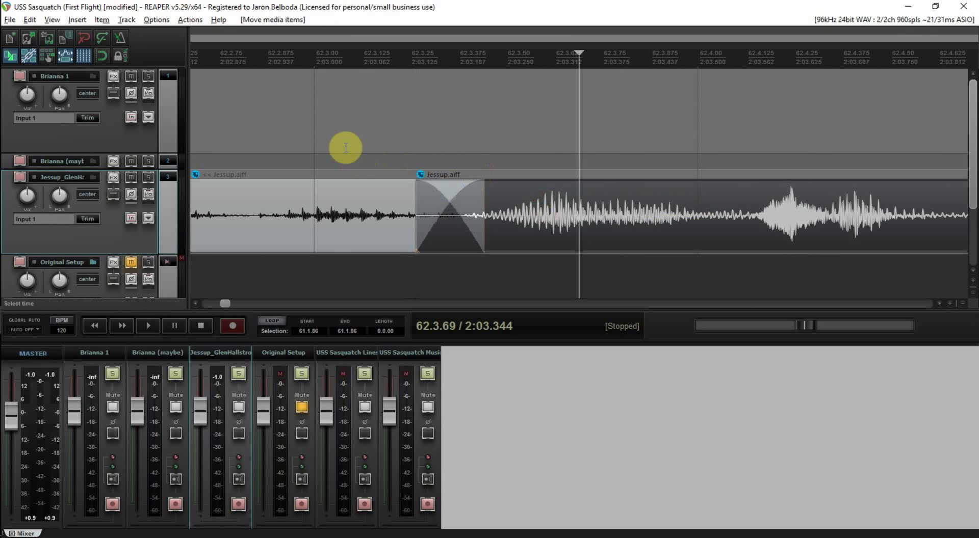
Play the edited Jessup passage from 60.4.43 through the join towards its end, and save the project
click(252, 145)
scroll(252, 146, down, 12)
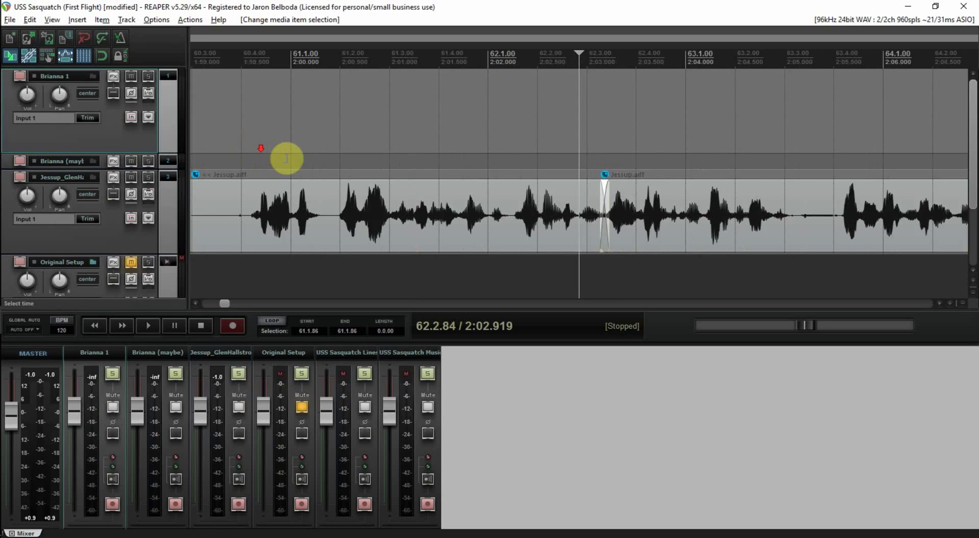
click(465, 144)
key(space)
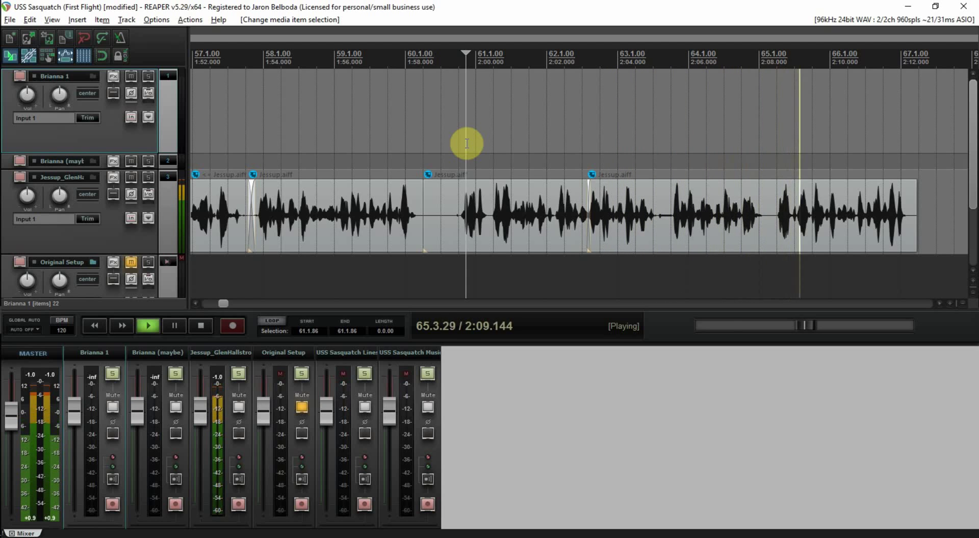
scroll(467, 143, down, 2)
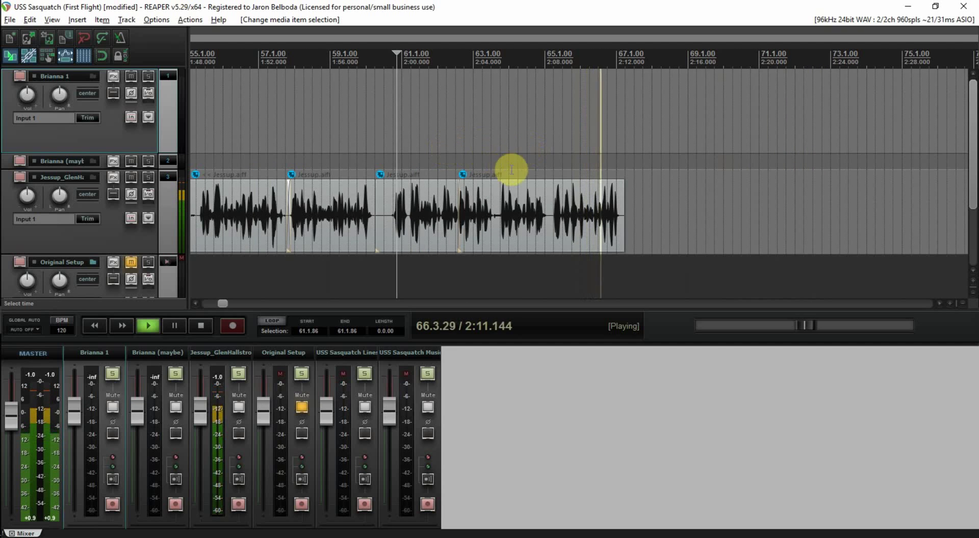
key(space)
key(ctrl+s)
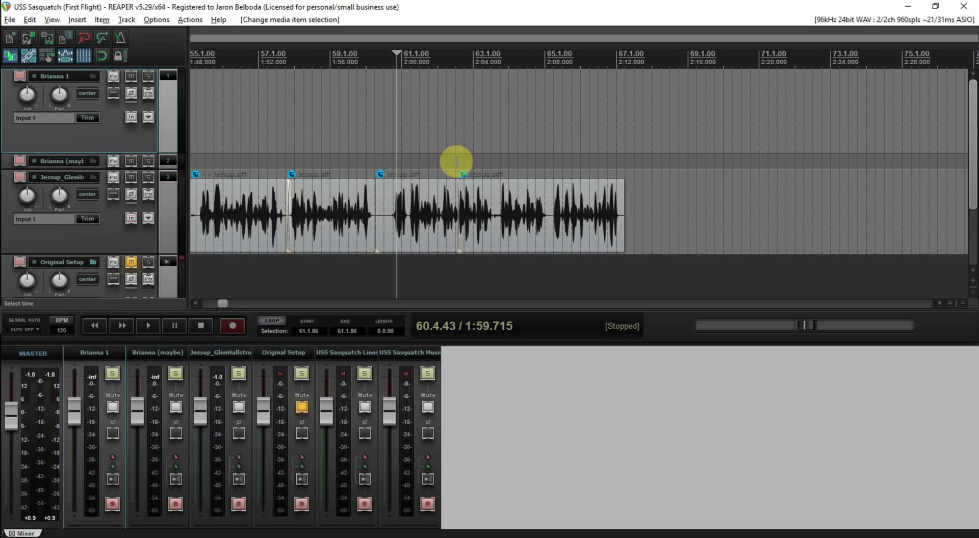
scroll(455, 161, down, 3)
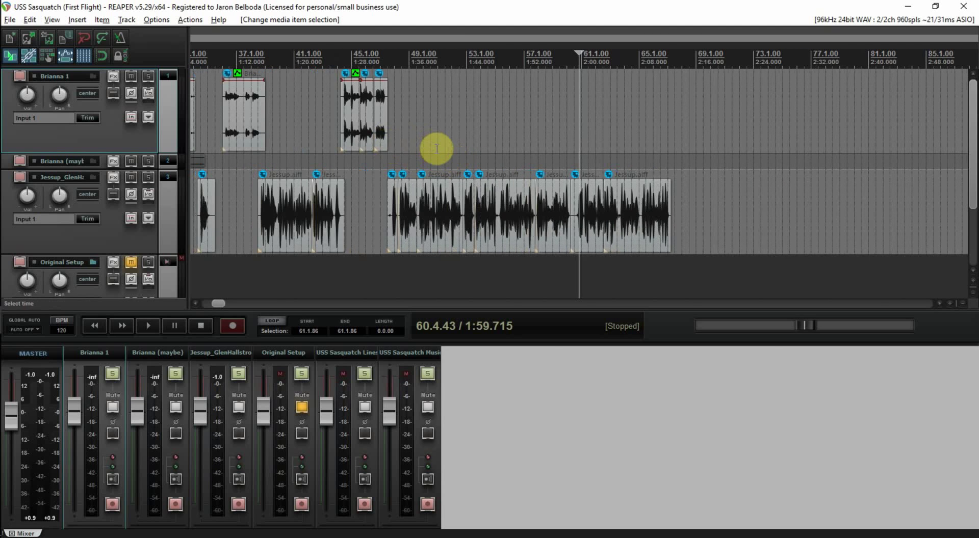
scroll(436, 149, up, 3)
scroll(437, 146, down, 6)
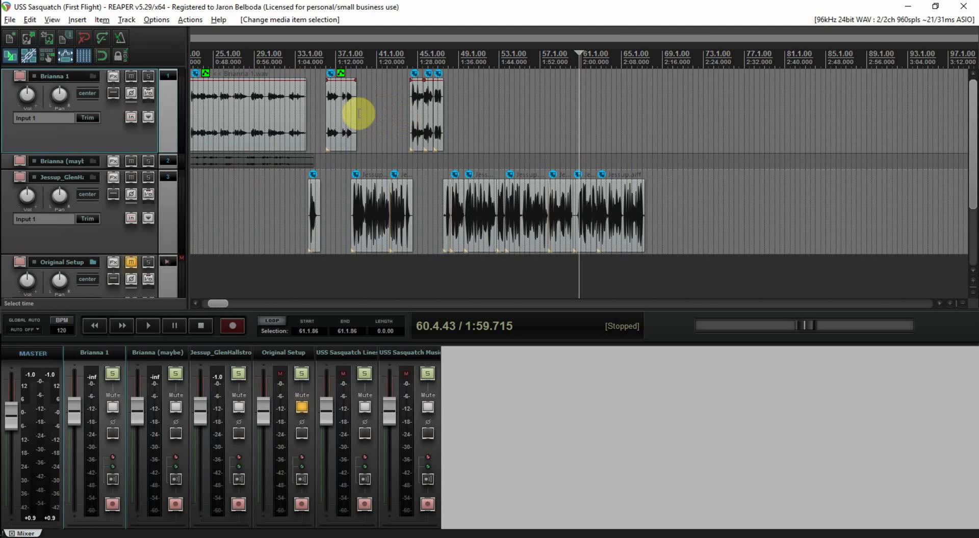
drag(359, 112, 339, 114)
drag(422, 203, 365, 202)
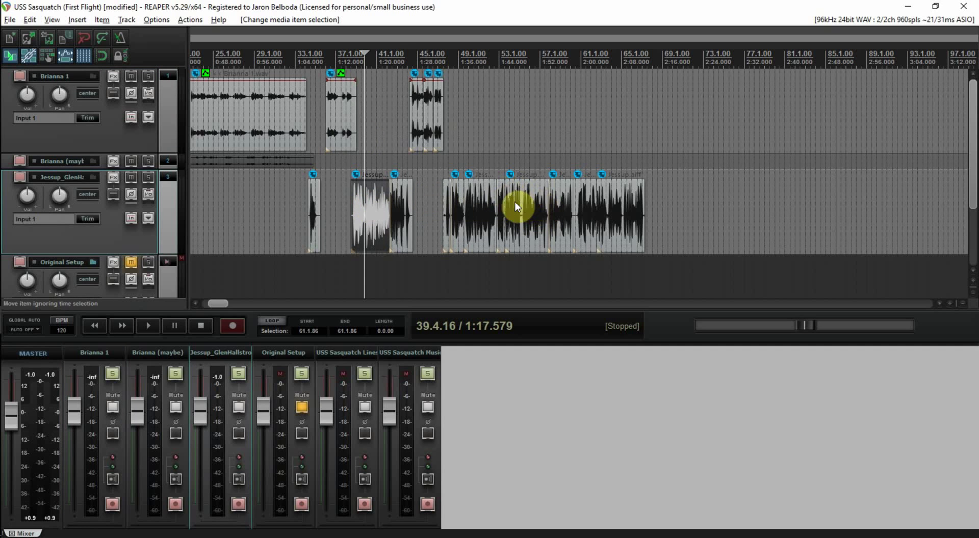
click(417, 112)
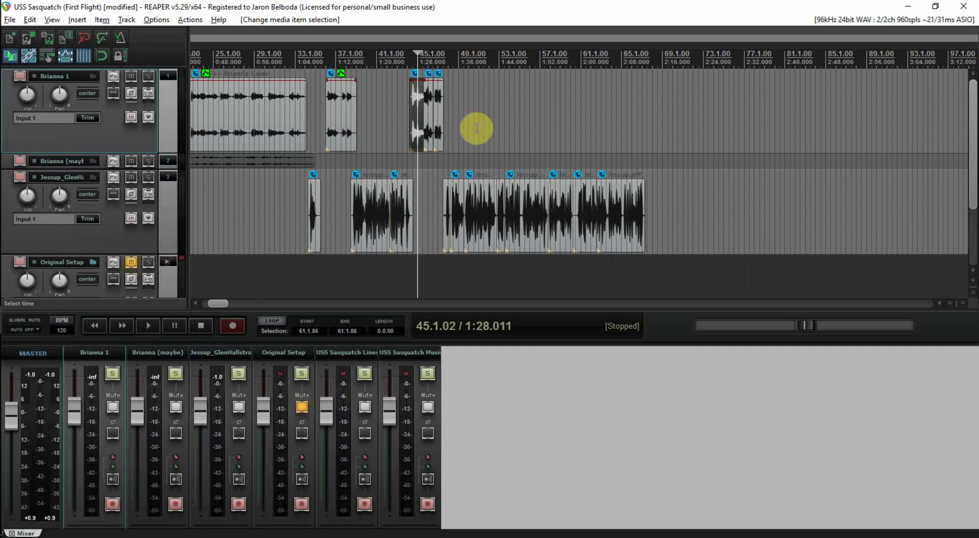
Glue the three adjoining Brianna 1 clips between about 44.1 and 47.3 into a single item
scroll(472, 129, up, 5)
click(692, 113)
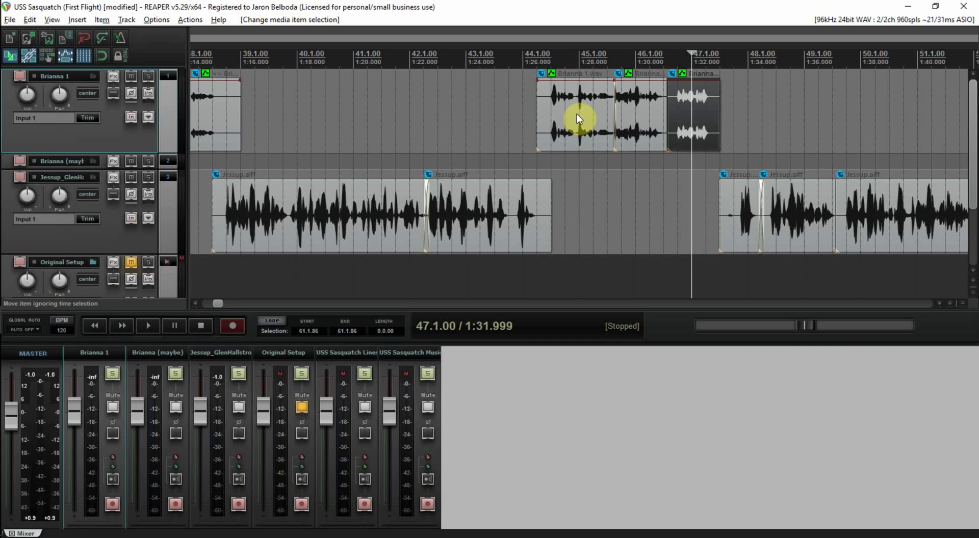
shift+click(578, 119)
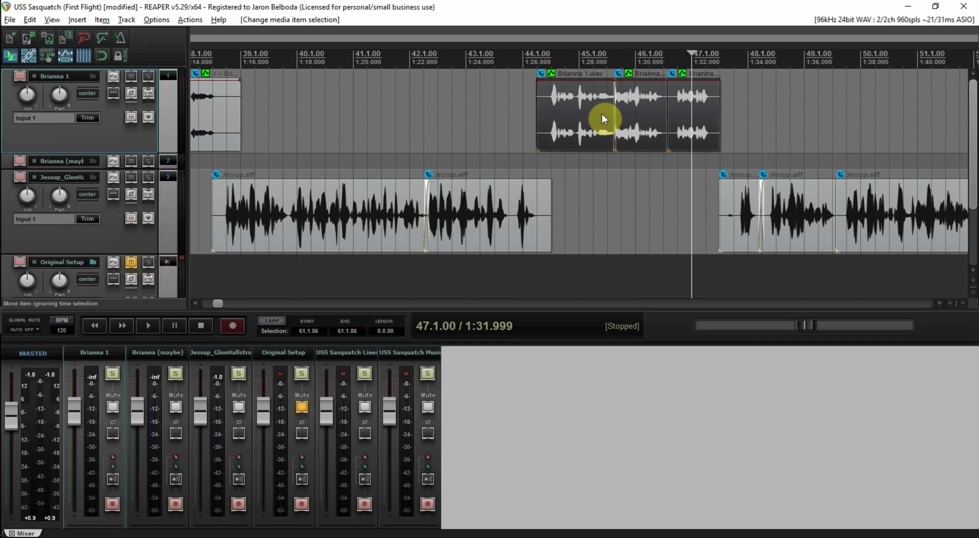
click(679, 114)
shift+click(558, 118)
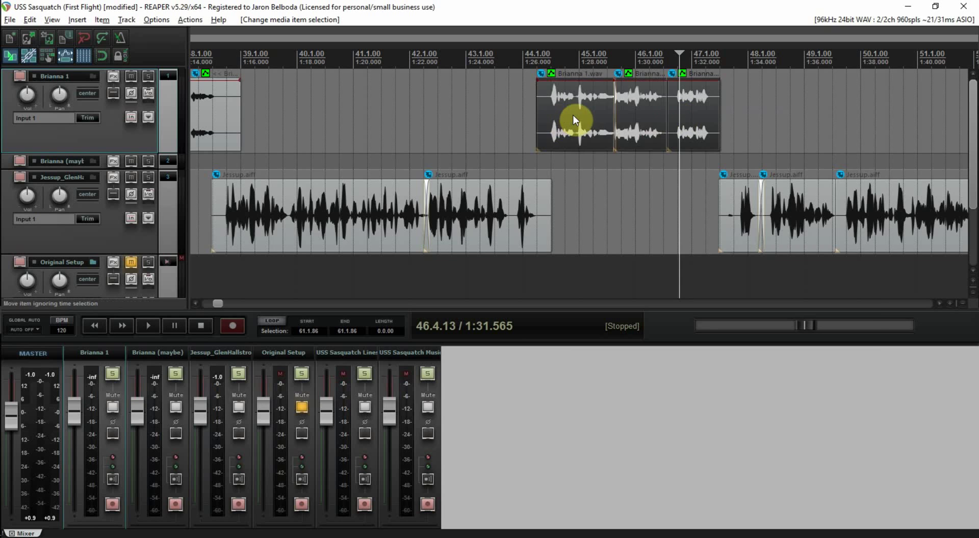
right_click(574, 120)
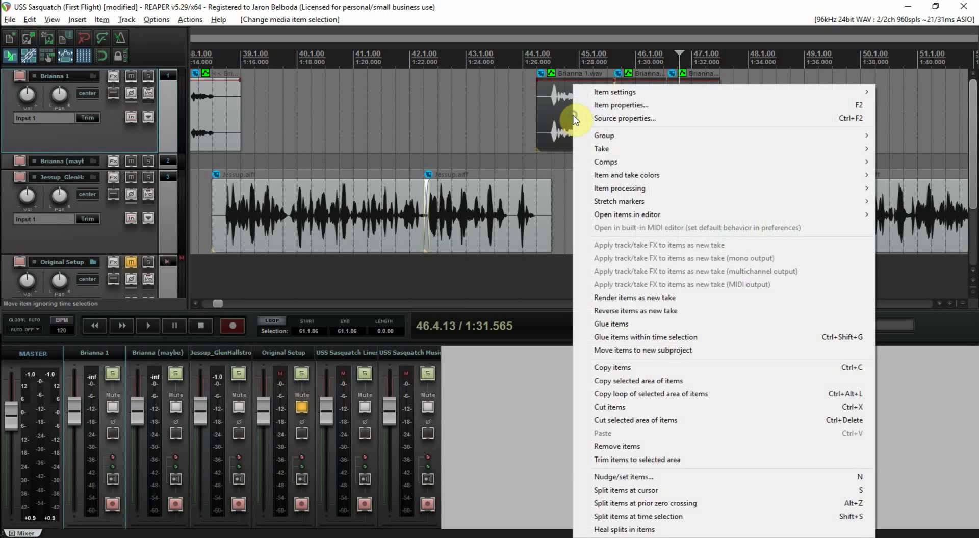
click(636, 324)
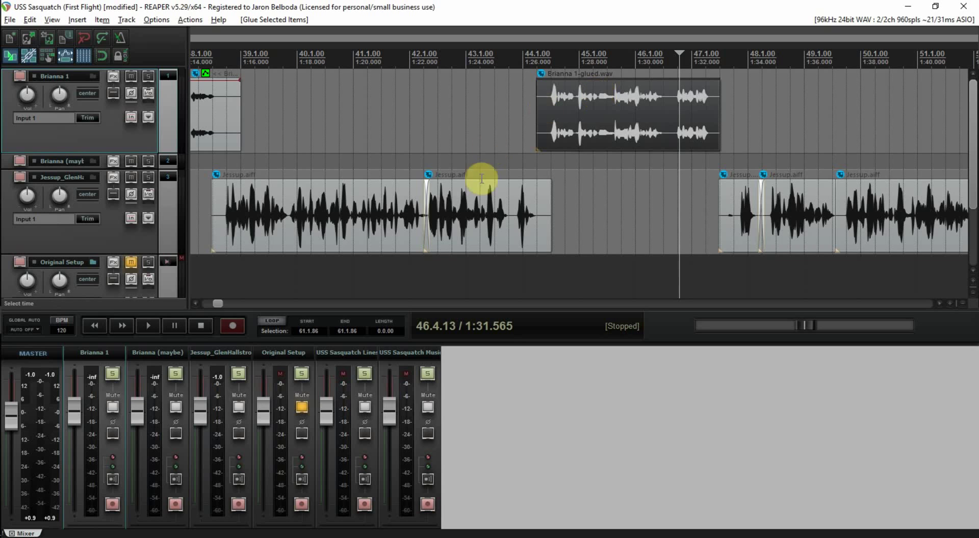
Try shifting the glued Brianna clip slightly earlier so it overlaps more of the end of Jessup's preceding clip
click(470, 214)
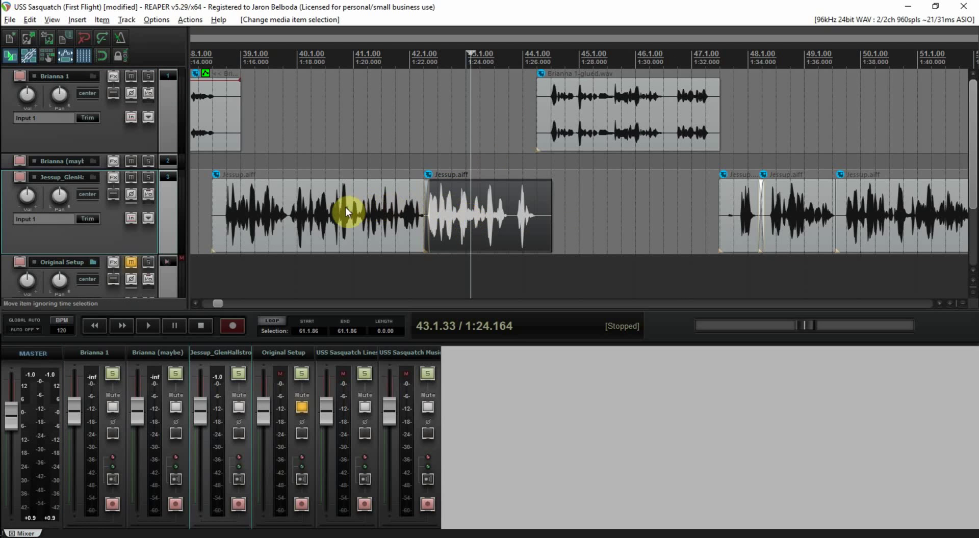
click(513, 133)
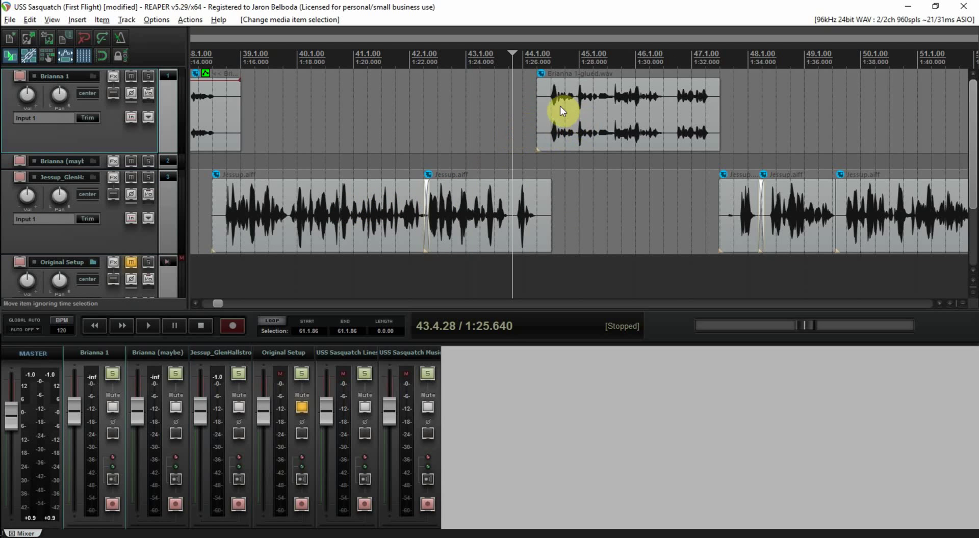
click(576, 112)
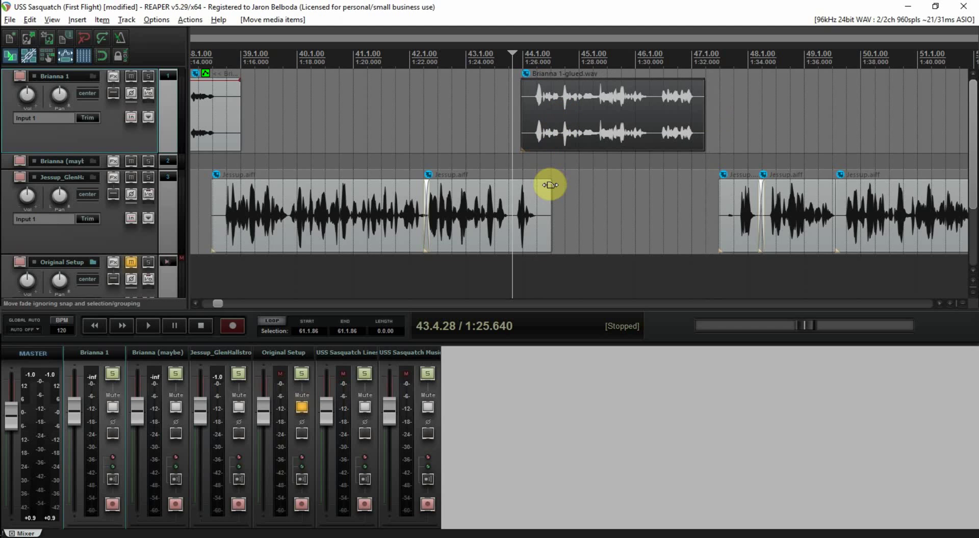
Deselect the glued Brianna clip and save the project
click(450, 98)
key(ctrl+s)
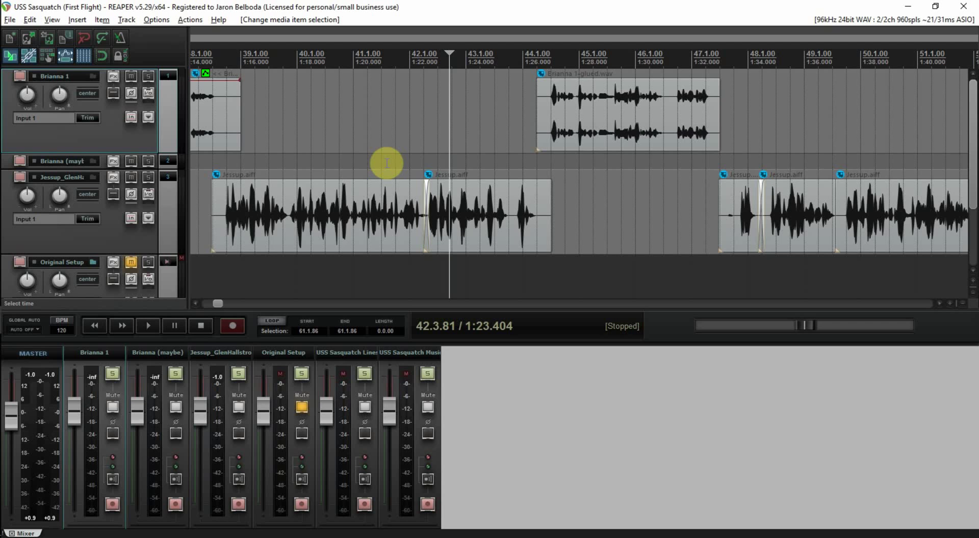
scroll(387, 164, down, 5)
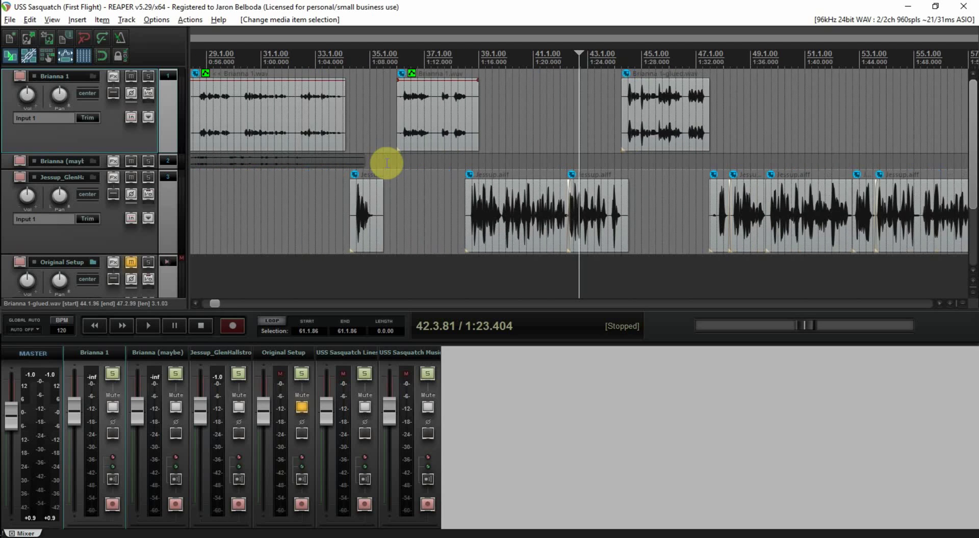
scroll(395, 166, down, 4)
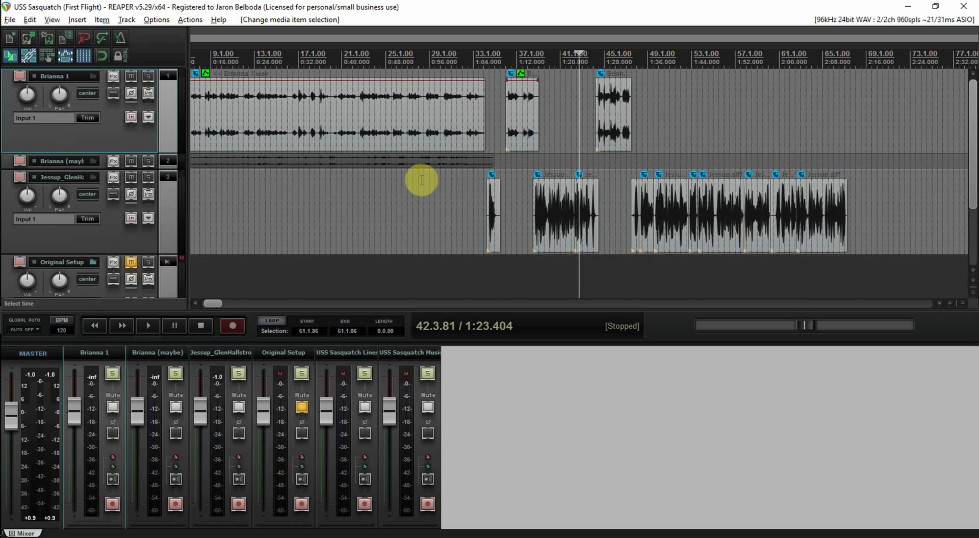